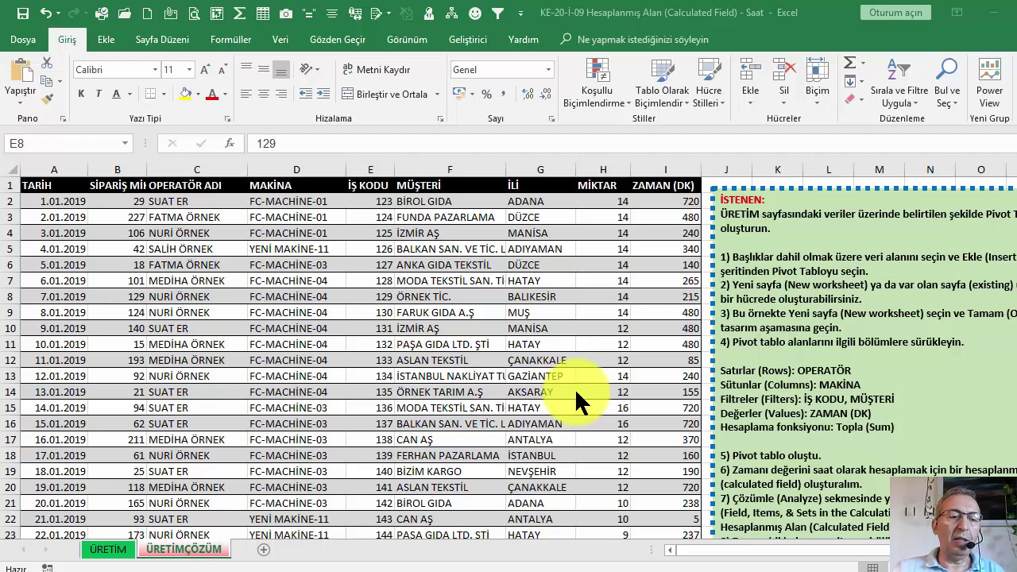
Step: Scan the source data, highlighting operator names, machine entries and ZAMAN (DK) values
{"action": "scroll", "coordinate": [404, 304], "scroll_direction": "down", "scroll_amount": 4}
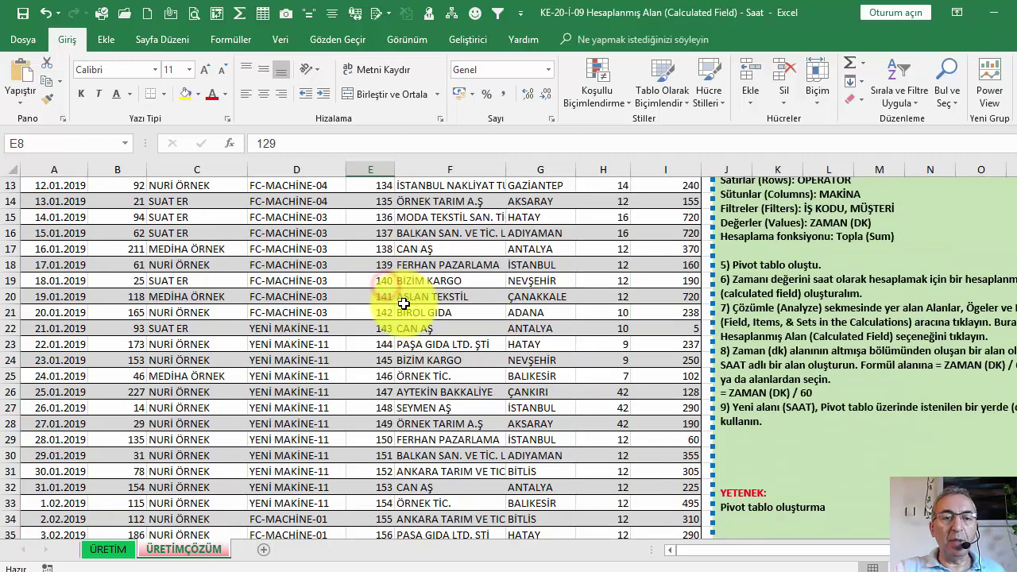
{"action": "scroll", "coordinate": [403, 303], "scroll_direction": "up", "scroll_amount": 4}
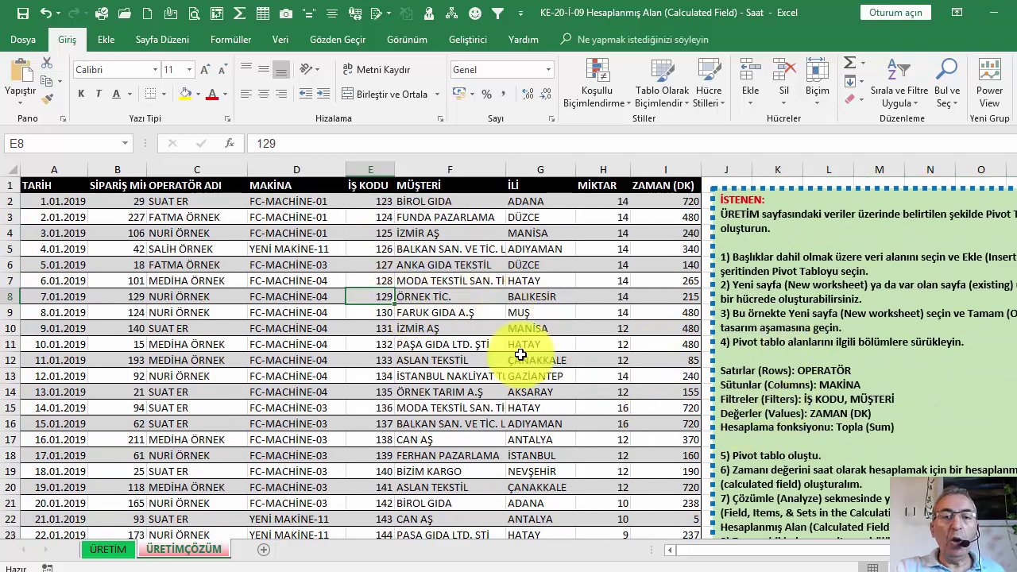
{"action": "left_click_drag", "start_coordinate": [201, 201], "coordinate": [200, 265]}
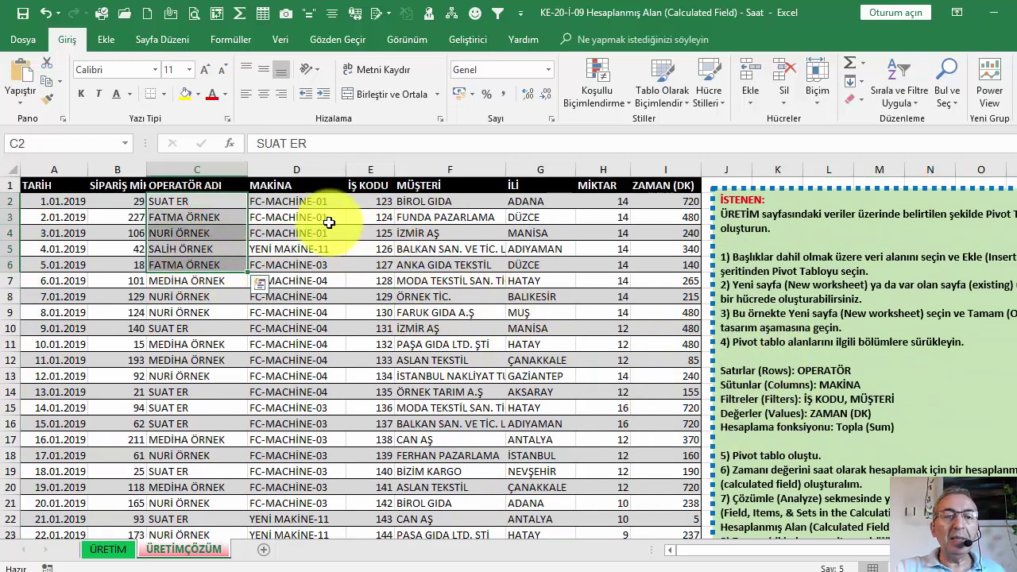
{"action": "left_click_drag", "start_coordinate": [329, 223], "coordinate": [329, 233]}
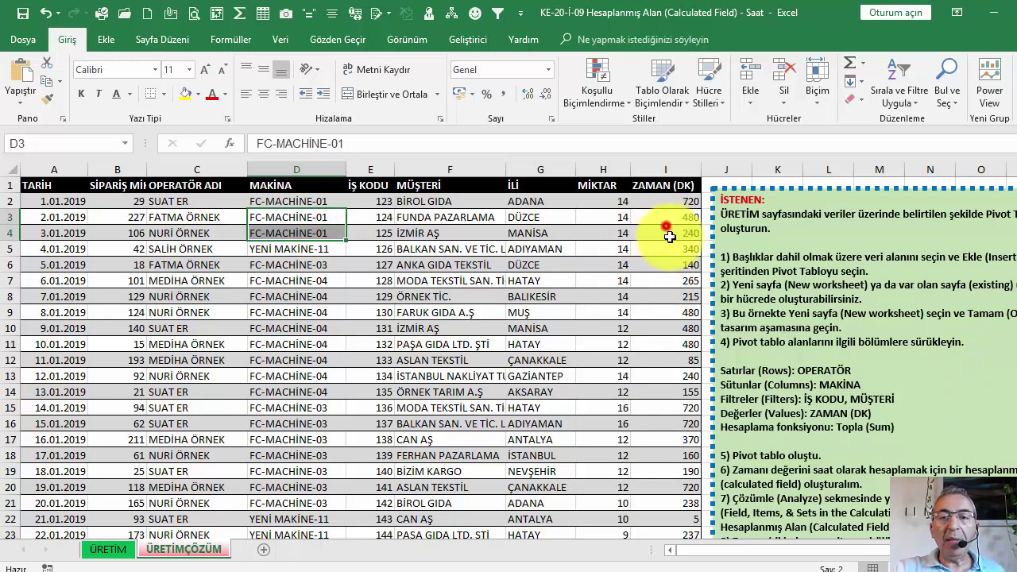
{"action": "left_click_drag", "start_coordinate": [669, 237], "coordinate": [670, 280]}
{"action": "left_click_drag", "start_coordinate": [871, 414], "coordinate": [821, 414]}
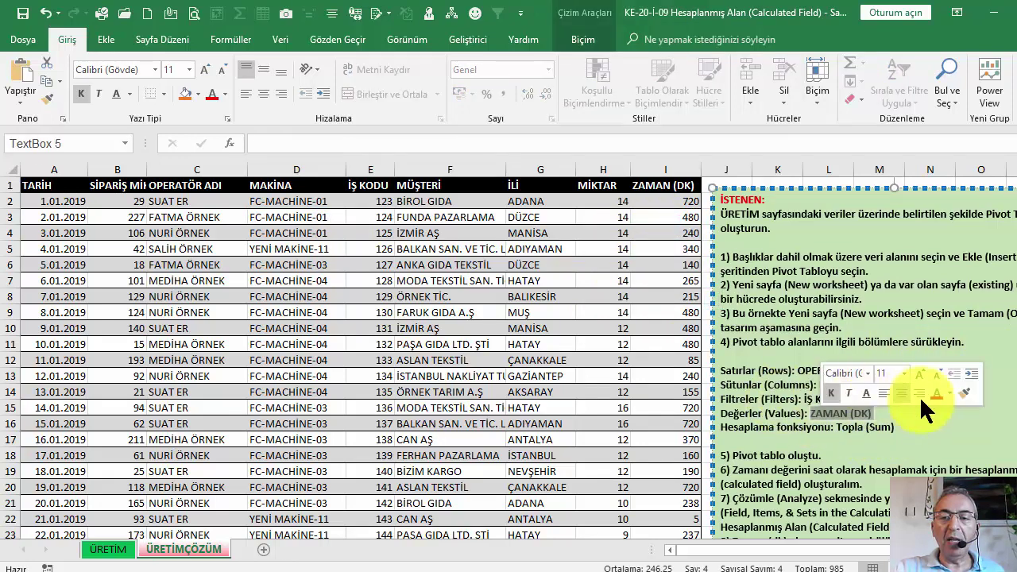
Step: Scroll through the data rows from A1 and check the 720 value in I2
{"action": "left_click", "coordinate": [52, 187]}
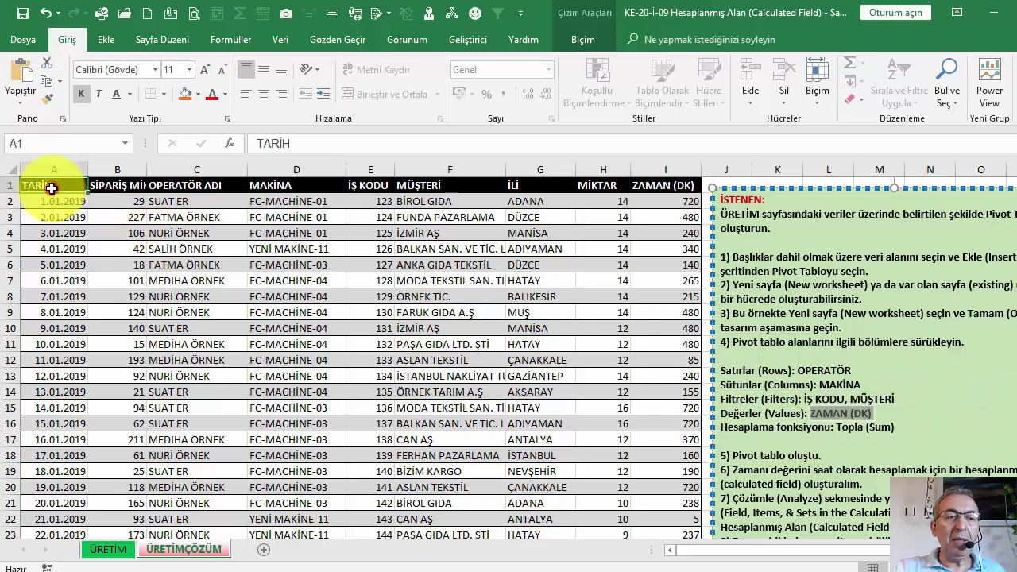
{"action": "scroll", "coordinate": [699, 318], "scroll_direction": "down", "scroll_amount": 3}
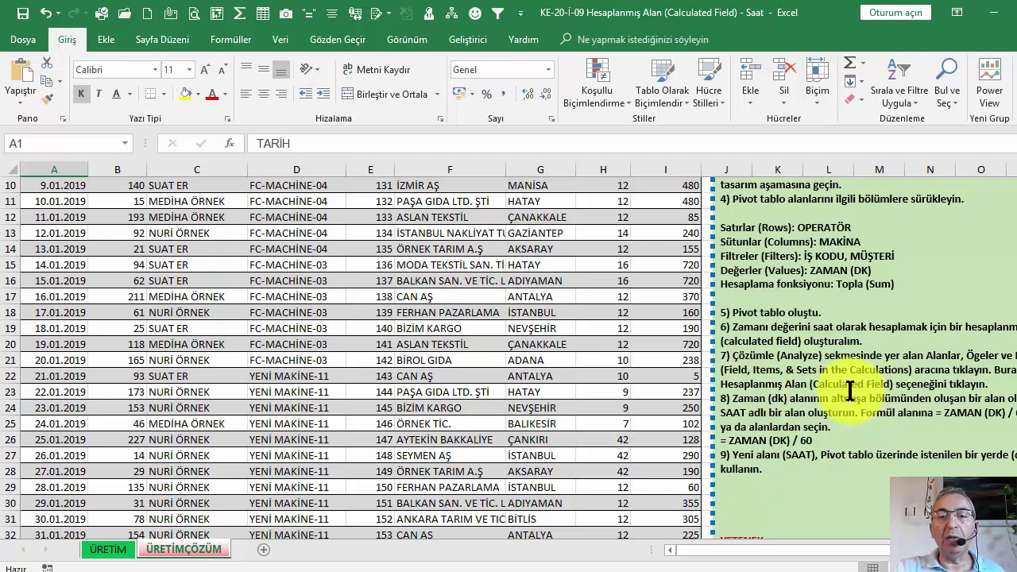
{"action": "scroll", "coordinate": [829, 386], "scroll_direction": "up", "scroll_amount": 3}
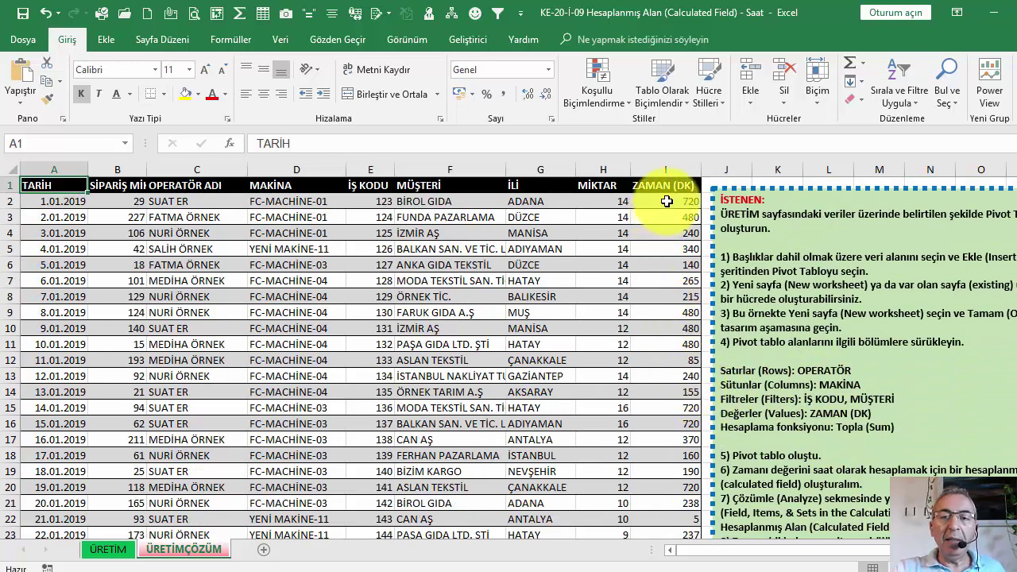
{"action": "scroll", "coordinate": [676, 341], "scroll_direction": "down", "scroll_amount": 3}
{"action": "scroll", "coordinate": [674, 352], "scroll_direction": "down", "scroll_amount": 3}
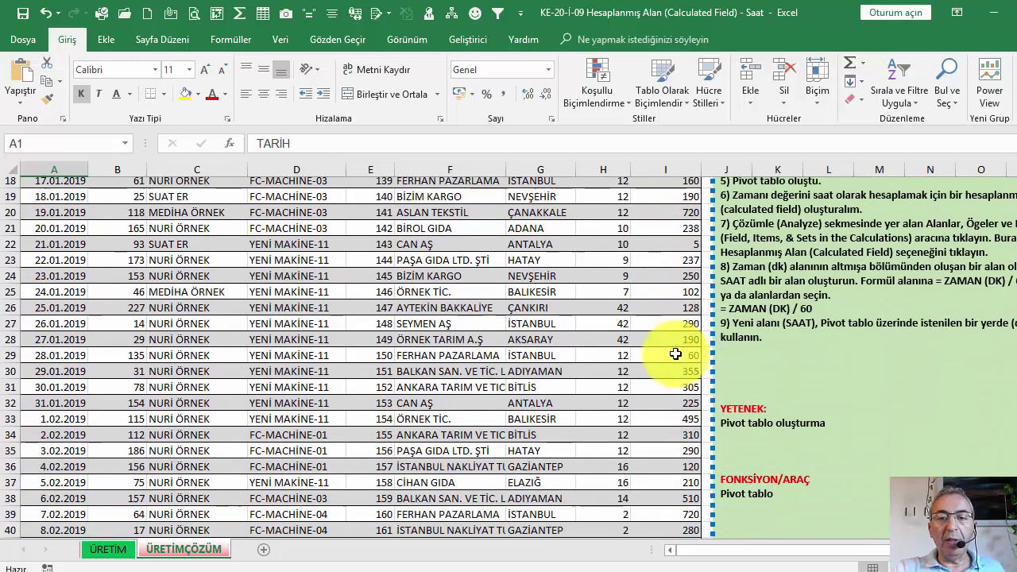
{"action": "scroll", "coordinate": [674, 352], "scroll_direction": "up", "scroll_amount": 6}
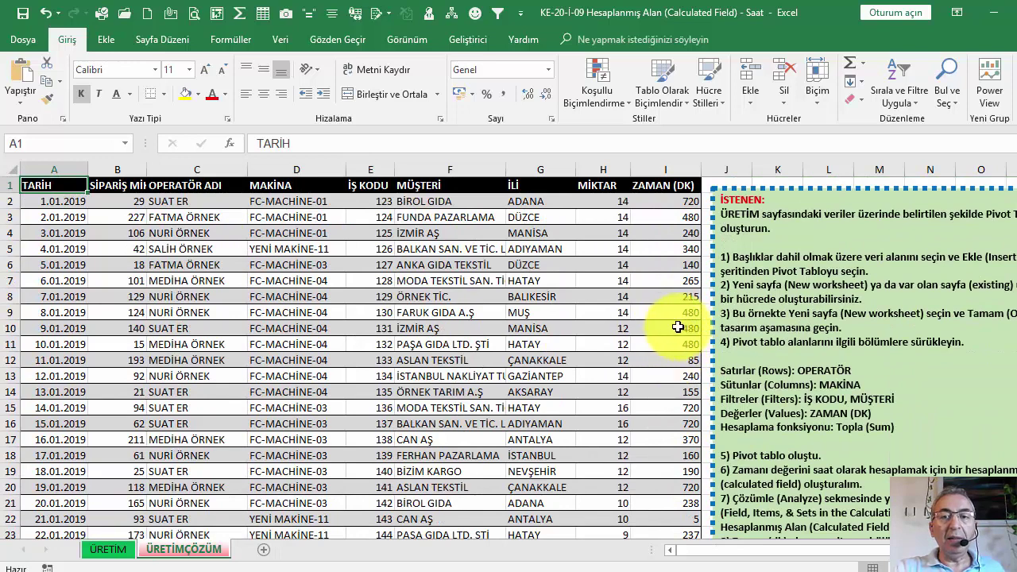
{"action": "left_click", "coordinate": [670, 201]}
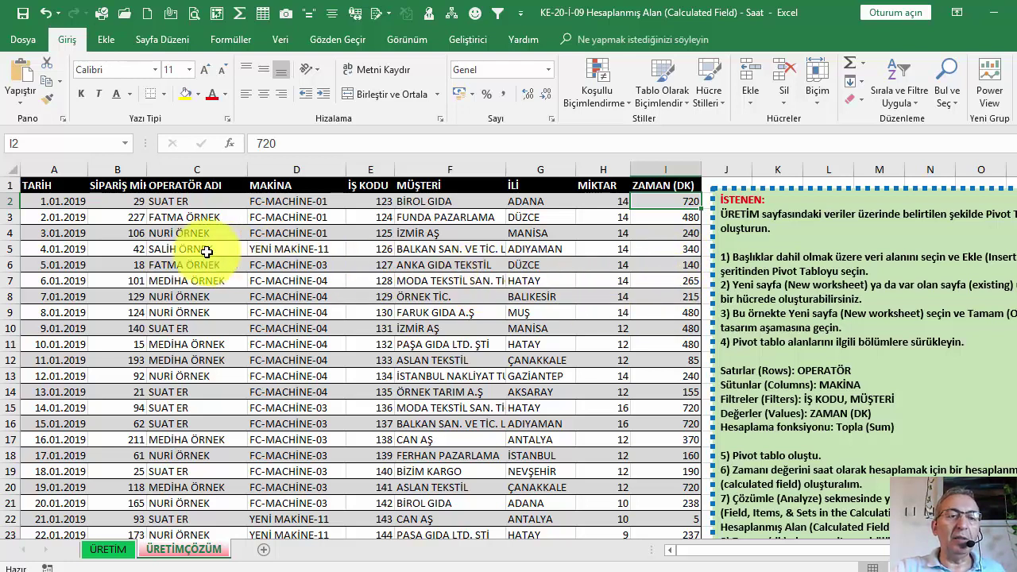
Step: Create a pivot table from the data range A1:I197 on a new worksheet
{"action": "left_click", "coordinate": [58, 189]}
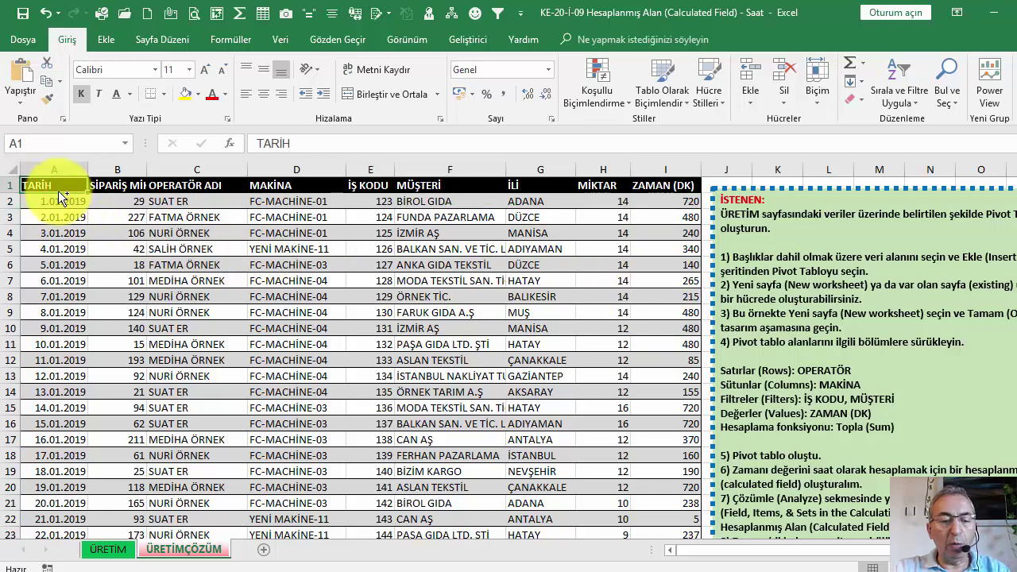
{"action": "key", "text": "ctrl+shift+End"}
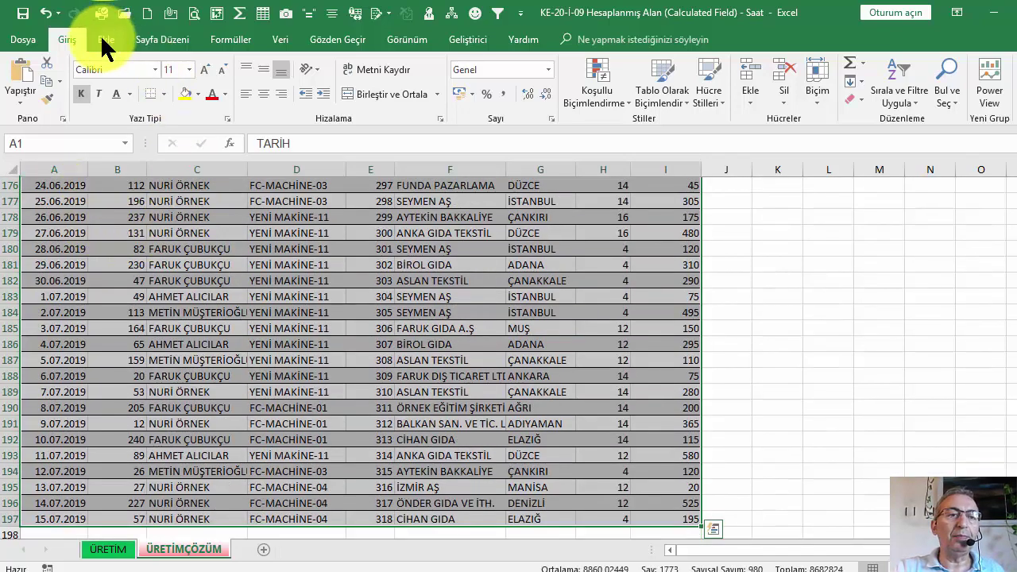
{"action": "left_click", "coordinate": [101, 40]}
{"action": "left_click", "coordinate": [24, 79]}
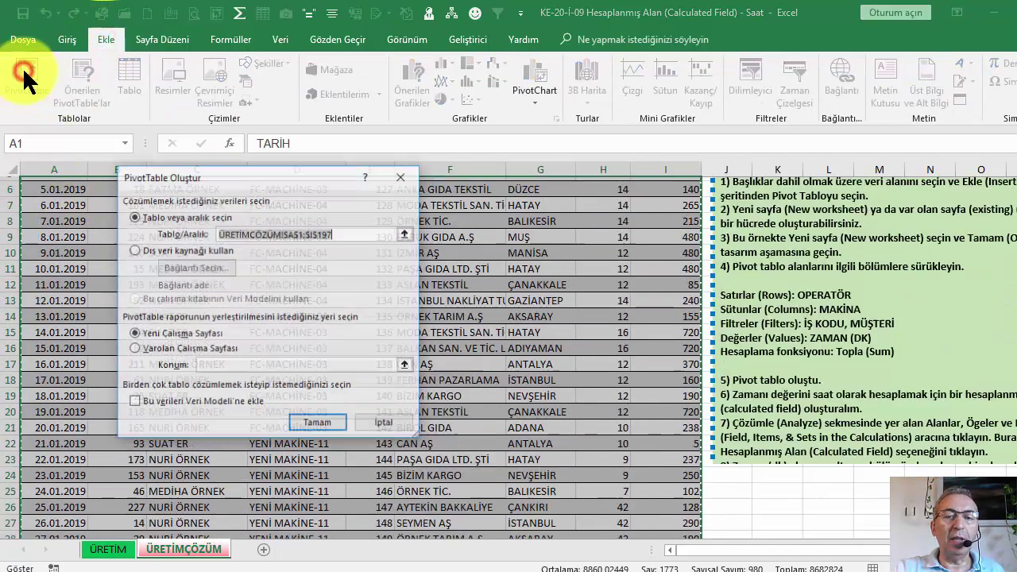
{"action": "left_click", "coordinate": [318, 421]}
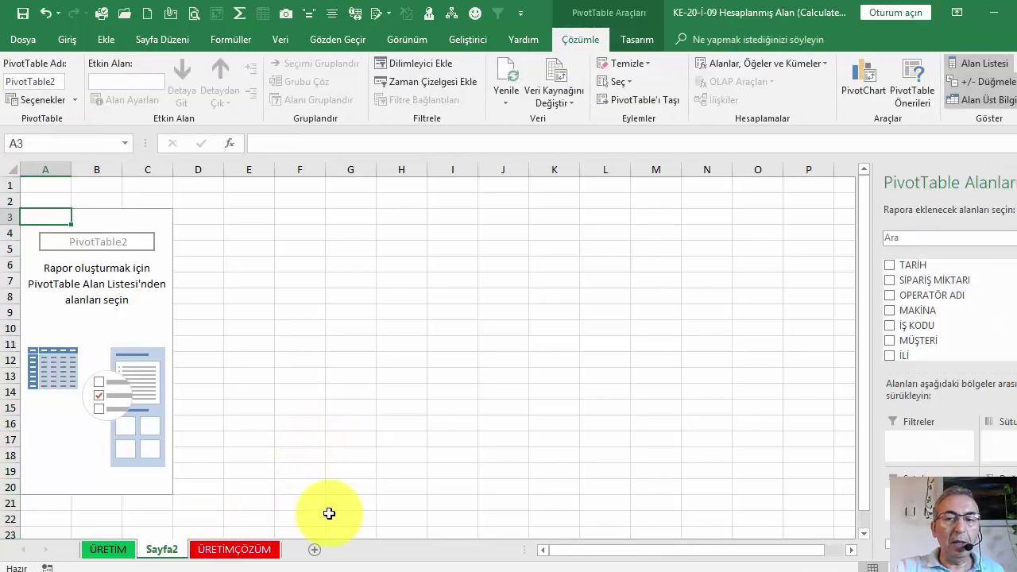
Step: Lay out OPERATÖR ADI rows, MAKİNA columns, ZAMAN (DK) values, and İŞ KODU and MÜŞTERİ filters
{"action": "left_click", "coordinate": [929, 295]}
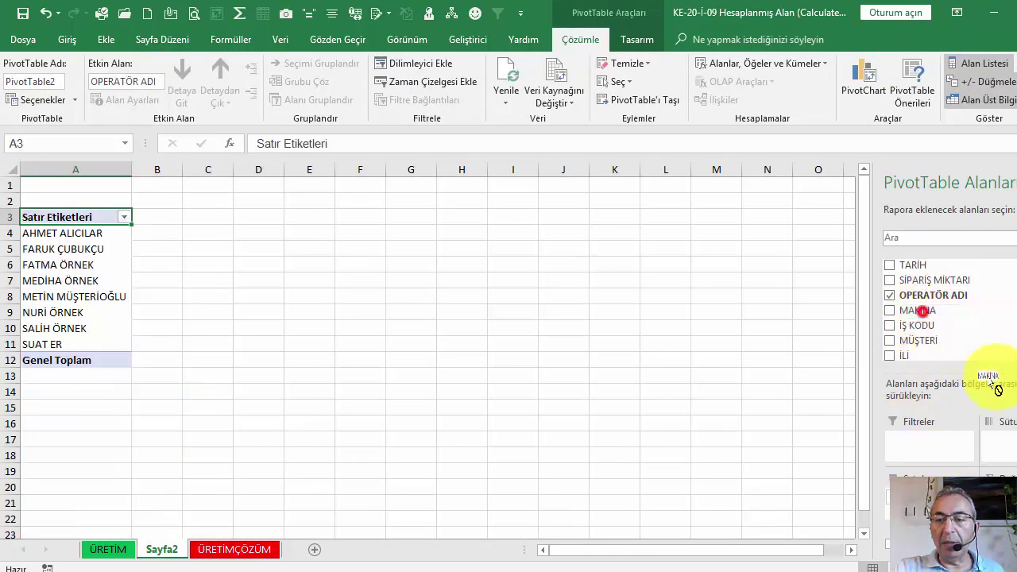
{"action": "left_click_drag", "start_coordinate": [924, 325], "coordinate": [1005, 449]}
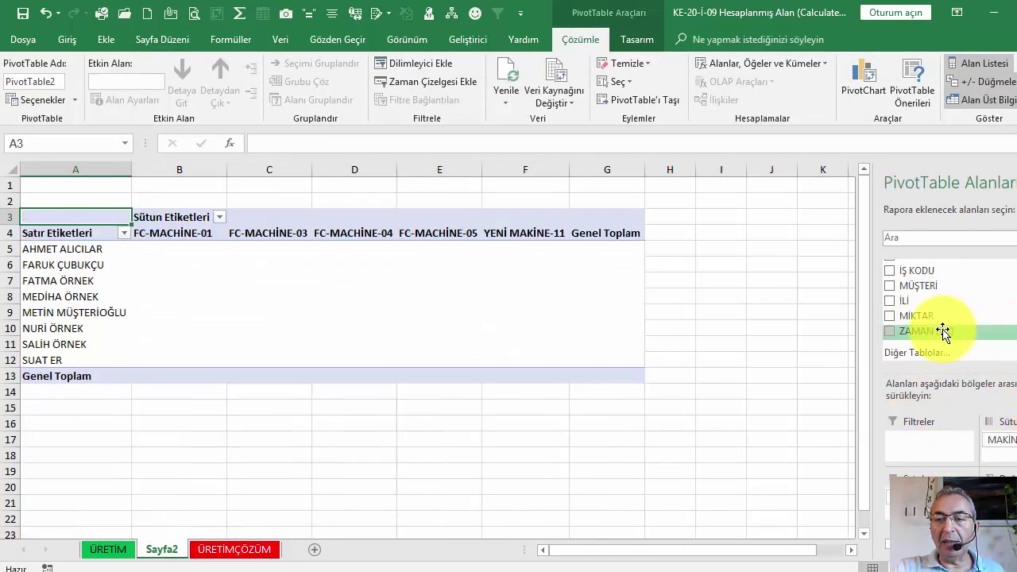
{"action": "left_click", "coordinate": [926, 330]}
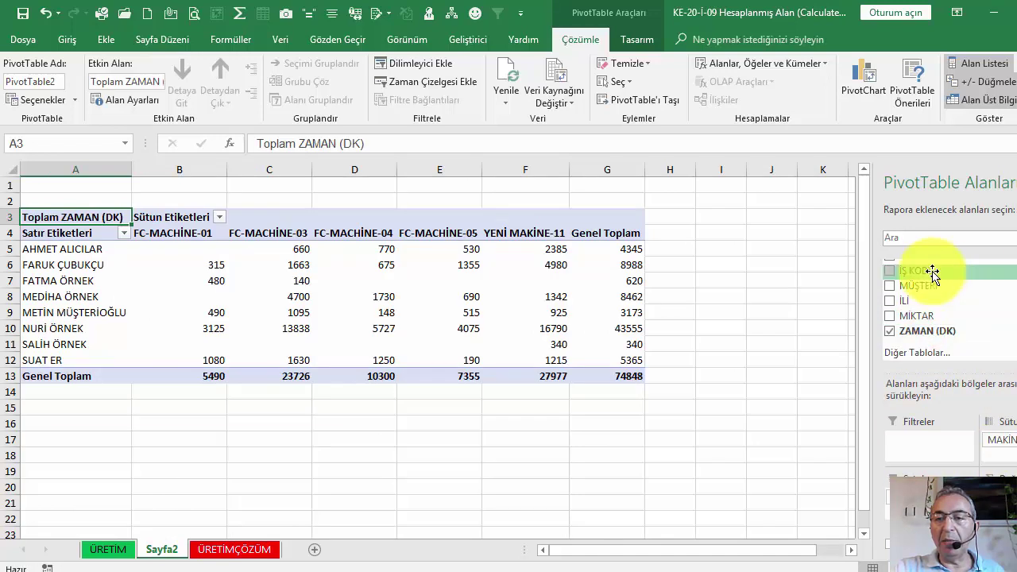
{"action": "left_click_drag", "start_coordinate": [922, 271], "coordinate": [930, 443]}
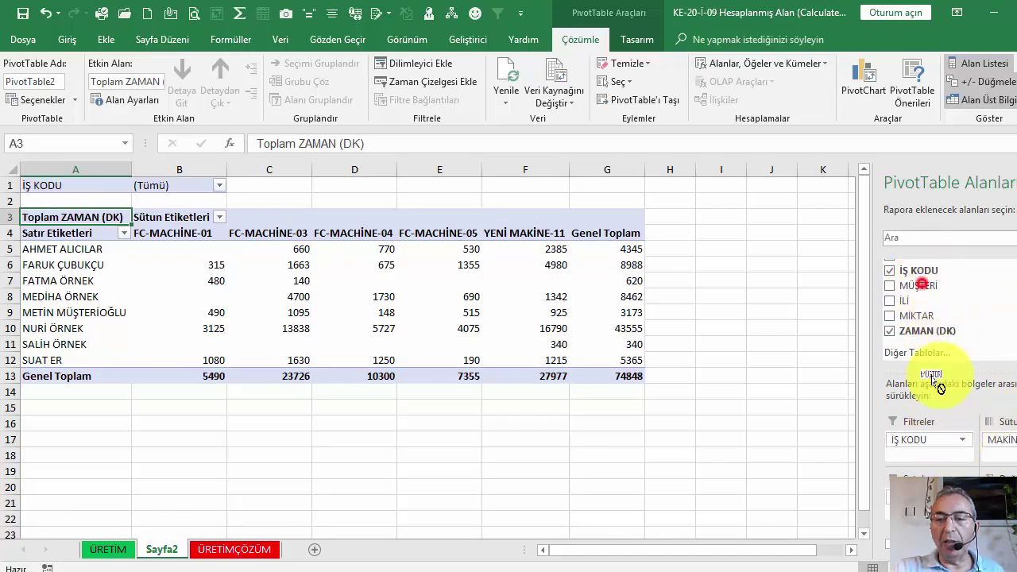
{"action": "left_click_drag", "start_coordinate": [921, 286], "coordinate": [929, 456]}
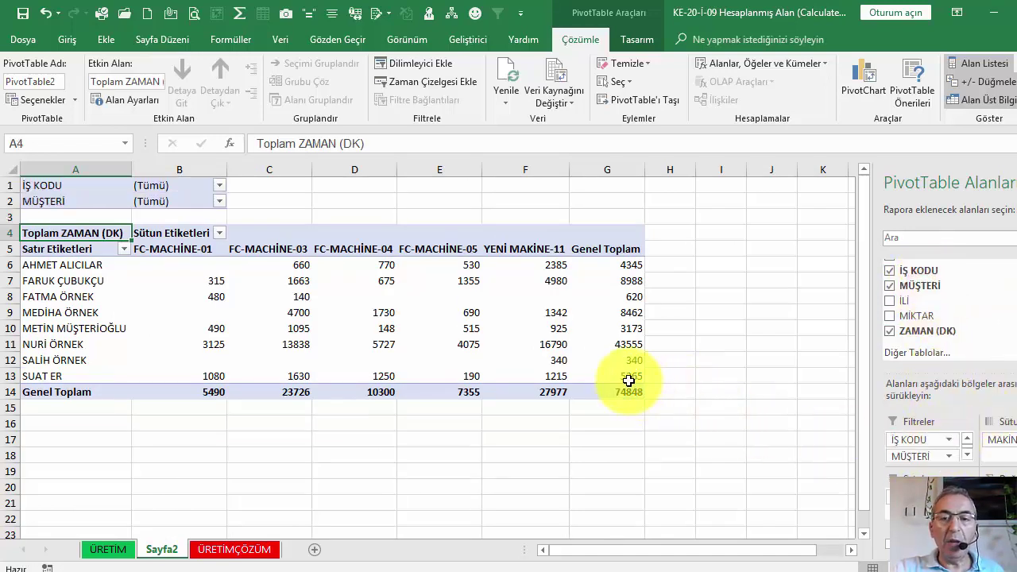
{"action": "left_click", "coordinate": [548, 355]}
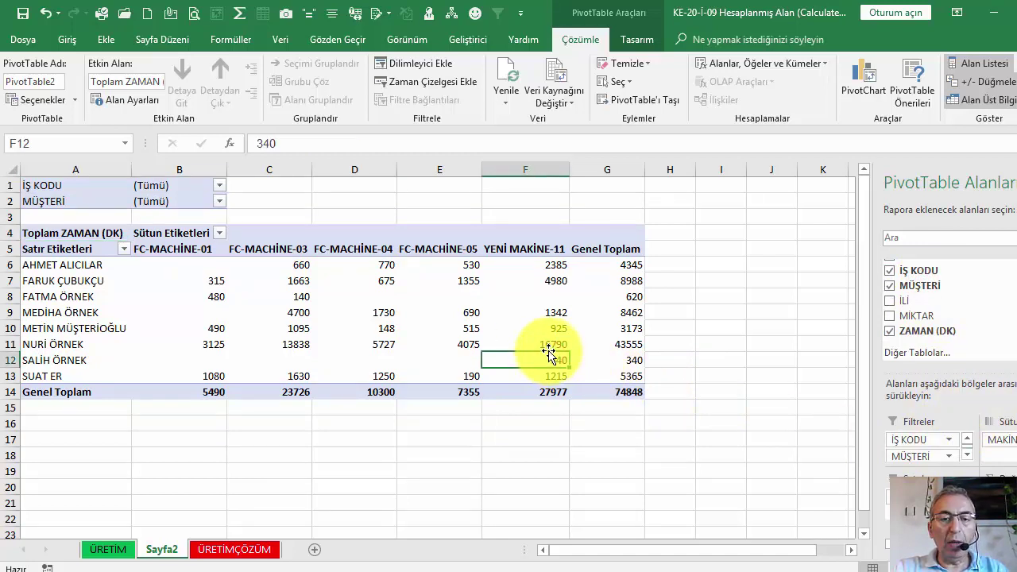
{"action": "key", "text": "ctrl+a"}
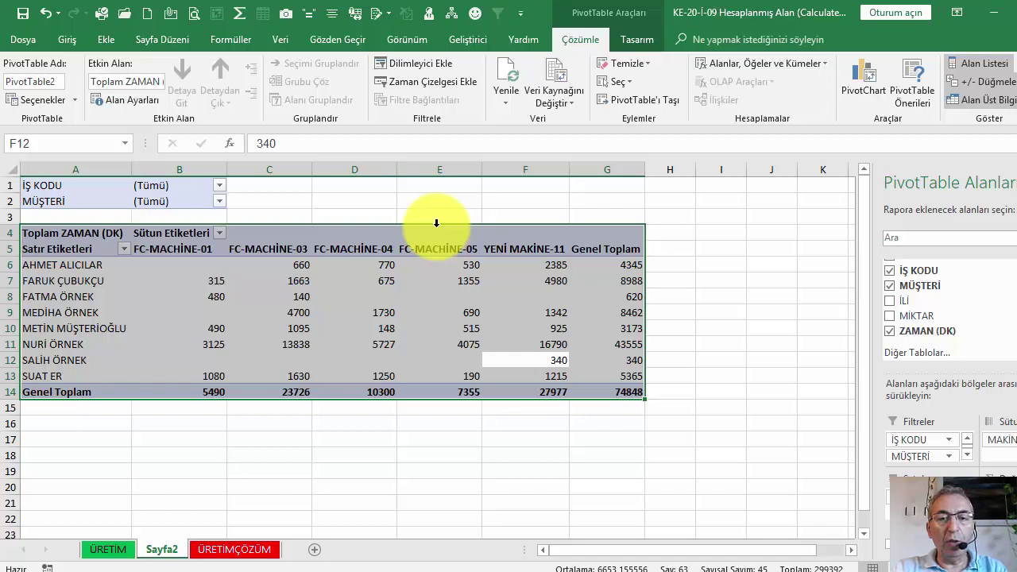
{"action": "key", "text": "ctrl+shift+1"}
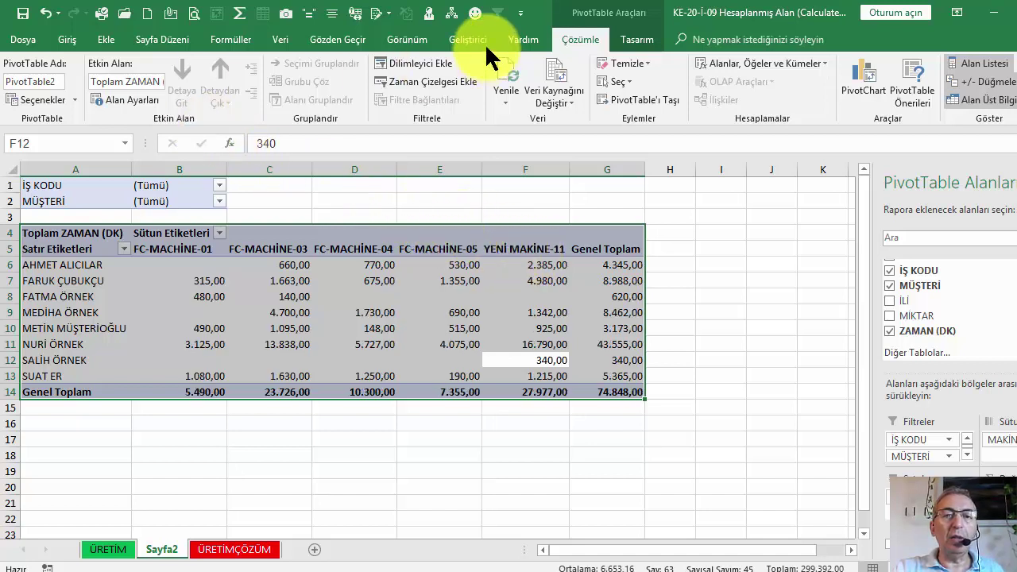
{"action": "left_click", "coordinate": [67, 39]}
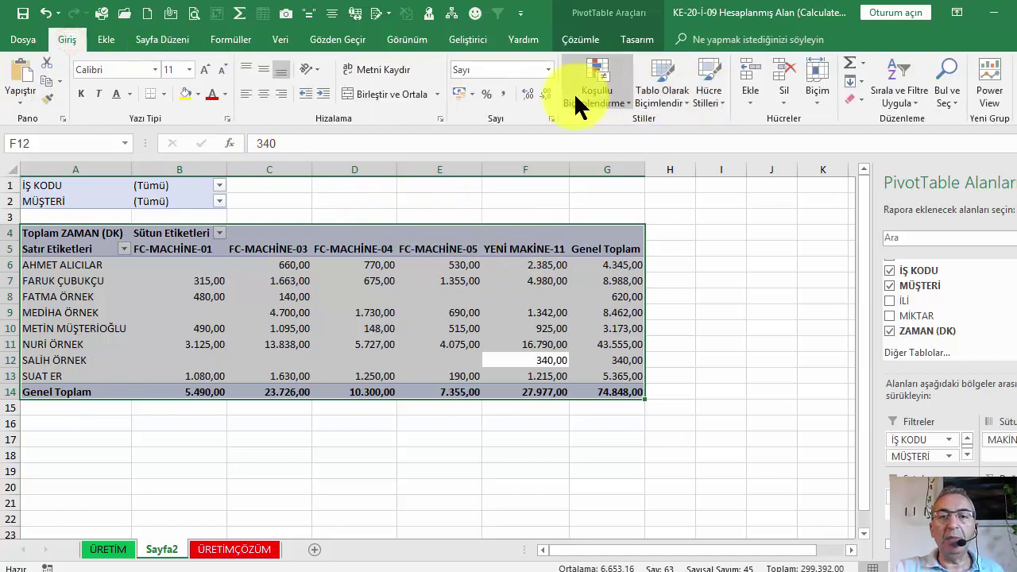
{"action": "left_click", "coordinate": [546, 94]}
{"action": "left_click", "coordinate": [547, 94]}
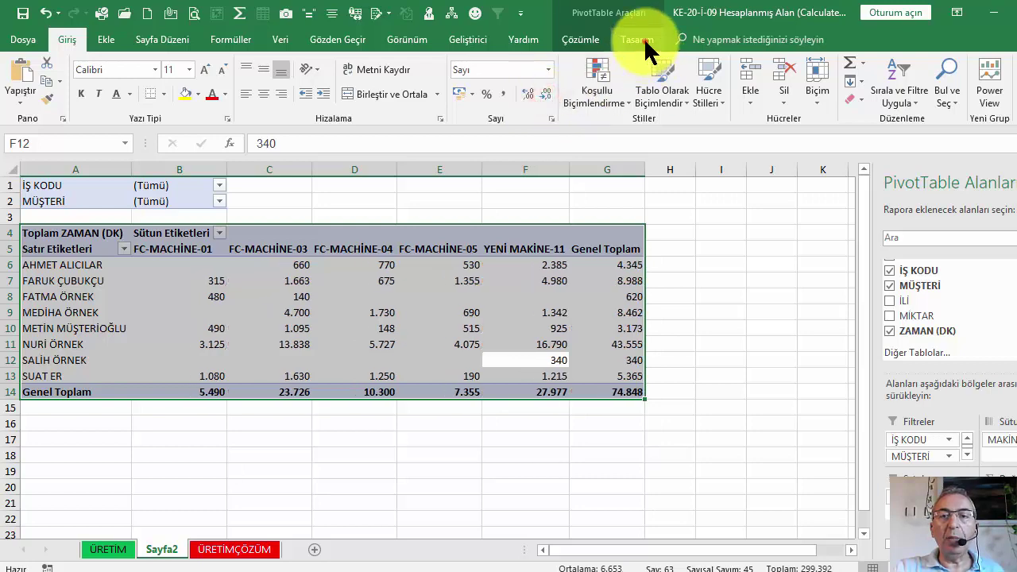
{"action": "left_click", "coordinate": [637, 39]}
{"action": "left_click", "coordinate": [773, 90]}
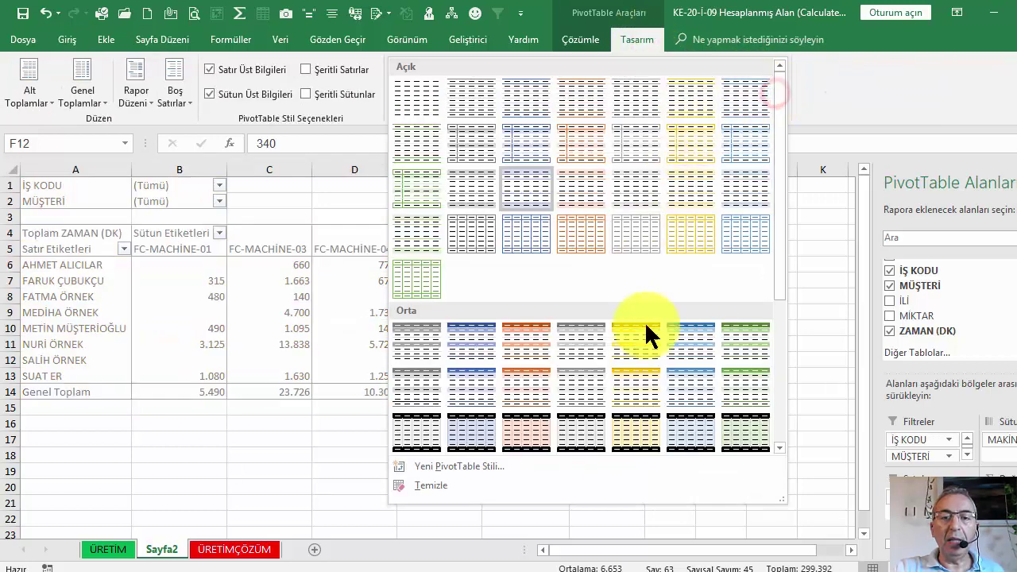
{"action": "left_click", "coordinate": [747, 335]}
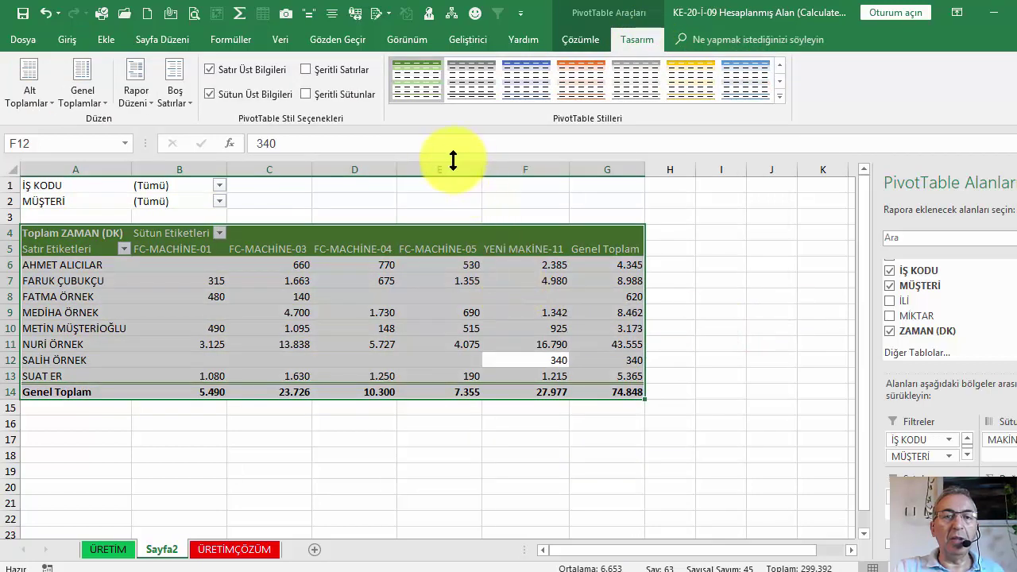
{"action": "left_click", "coordinate": [305, 69]}
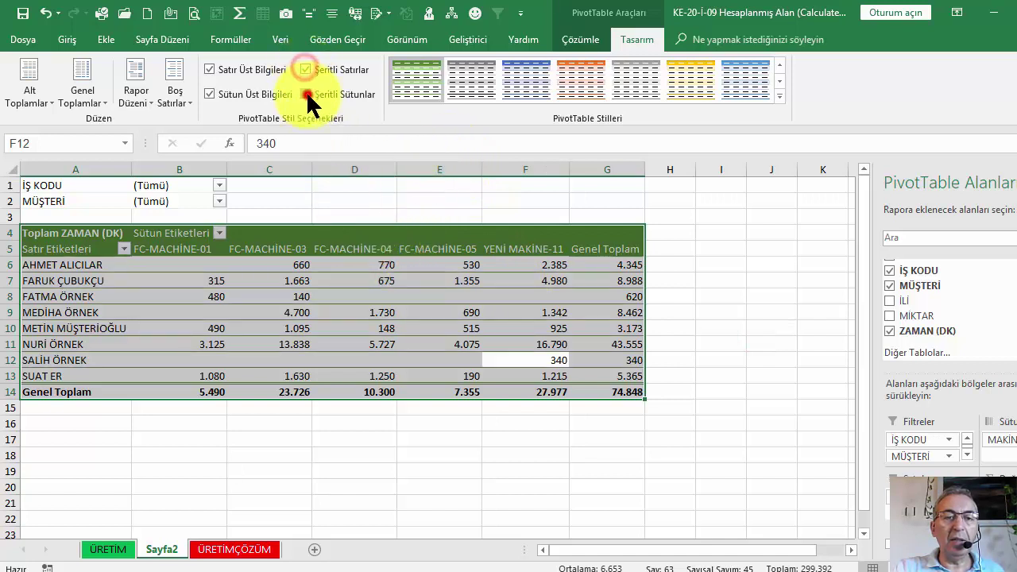
{"action": "left_click", "coordinate": [307, 94]}
{"action": "left_click", "coordinate": [423, 278]}
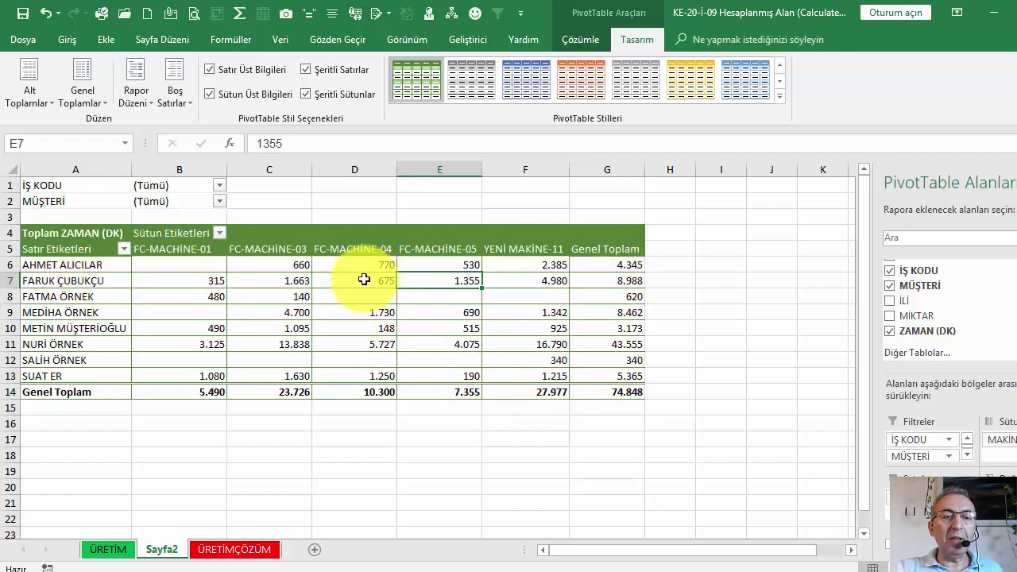
{"action": "scroll", "coordinate": [364, 279], "scroll_direction": "down", "scroll_amount": 1}
{"action": "scroll", "coordinate": [420, 308], "scroll_direction": "up", "scroll_amount": 1}
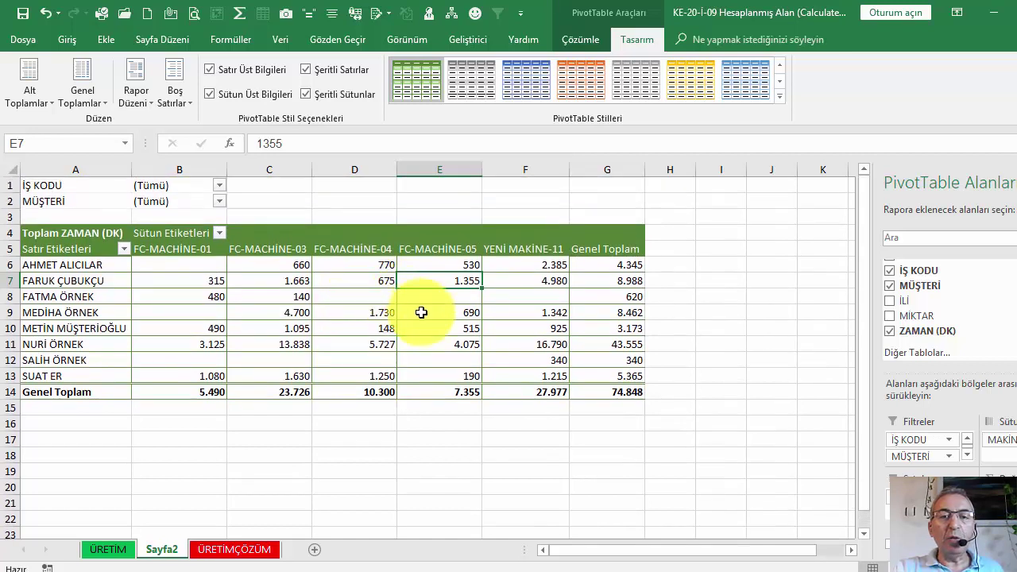
{"action": "left_click", "coordinate": [358, 266]}
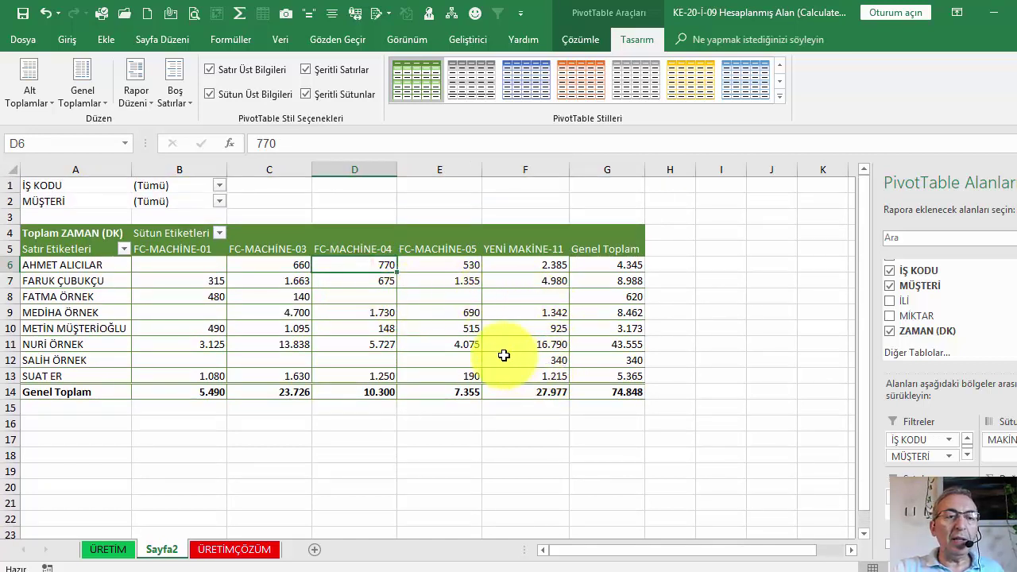
{"action": "left_click", "coordinate": [614, 393]}
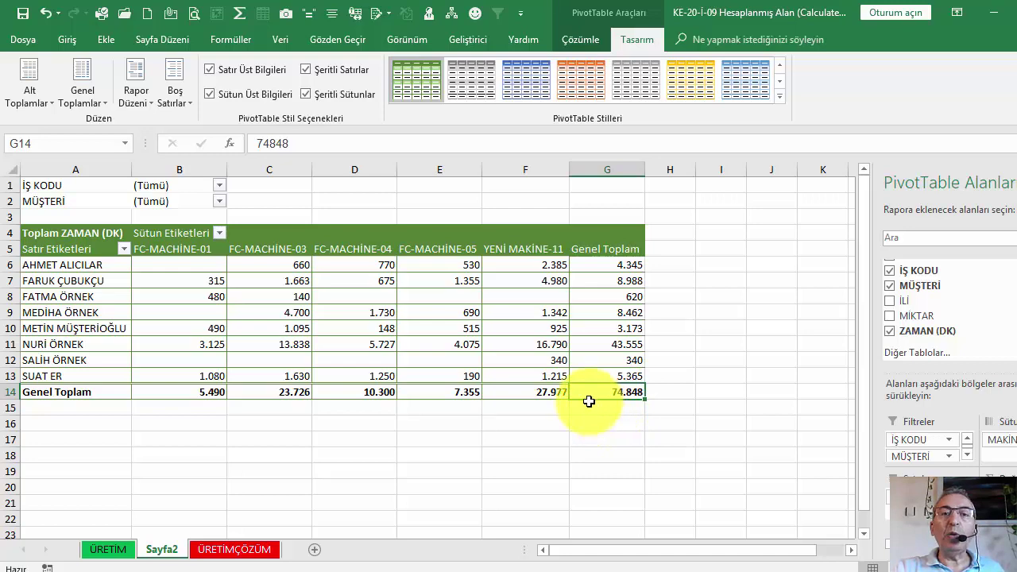
{"action": "left_click", "coordinate": [212, 549]}
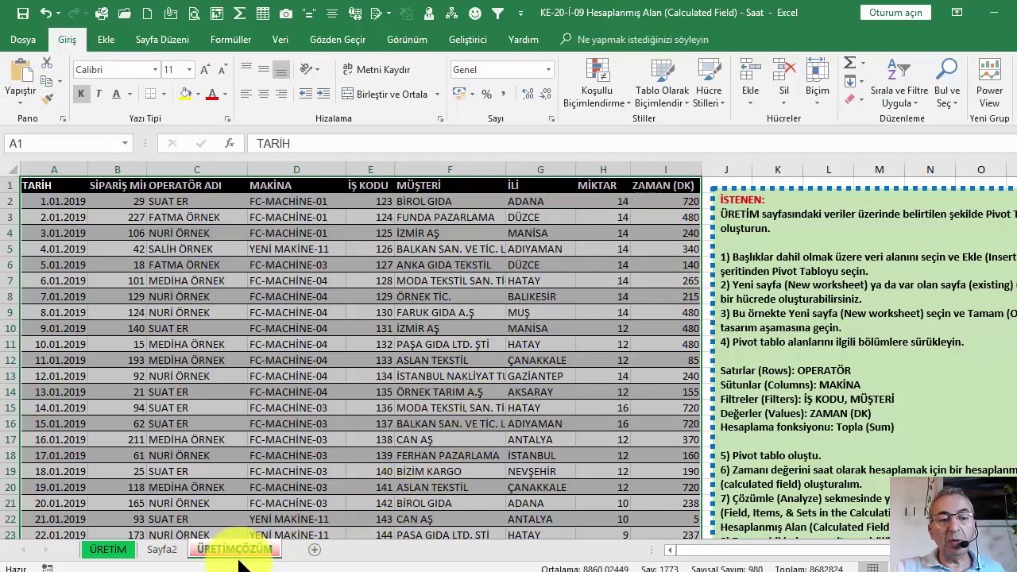
{"action": "left_click", "coordinate": [163, 552]}
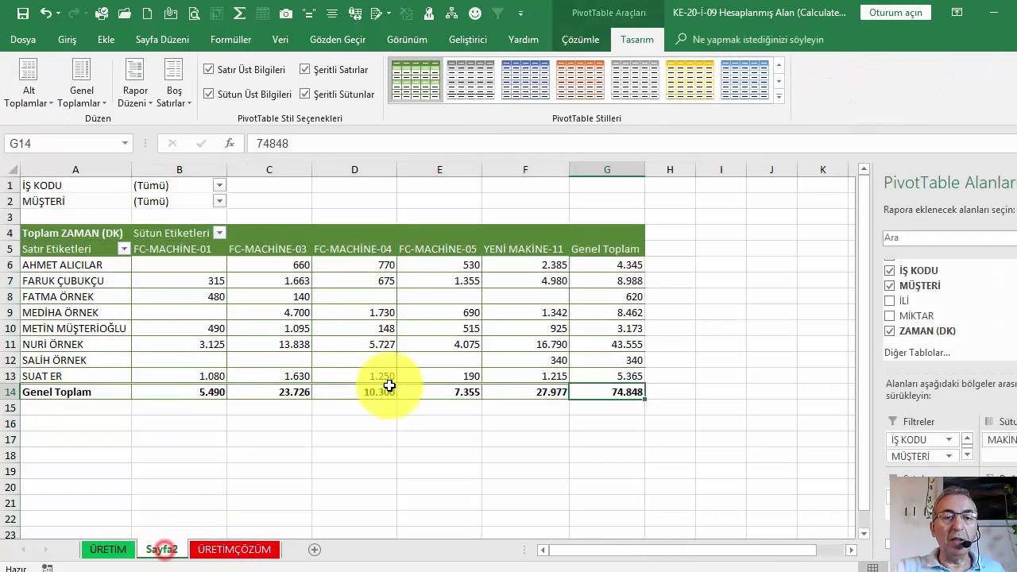
{"action": "left_click", "coordinate": [264, 550]}
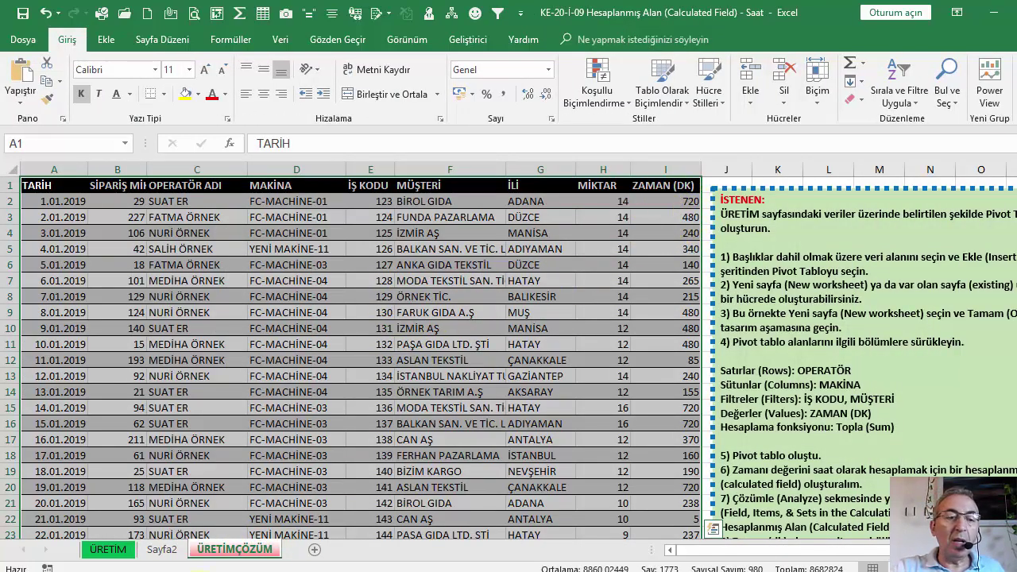
{"action": "left_click", "coordinate": [171, 548]}
{"action": "left_click", "coordinate": [298, 345]}
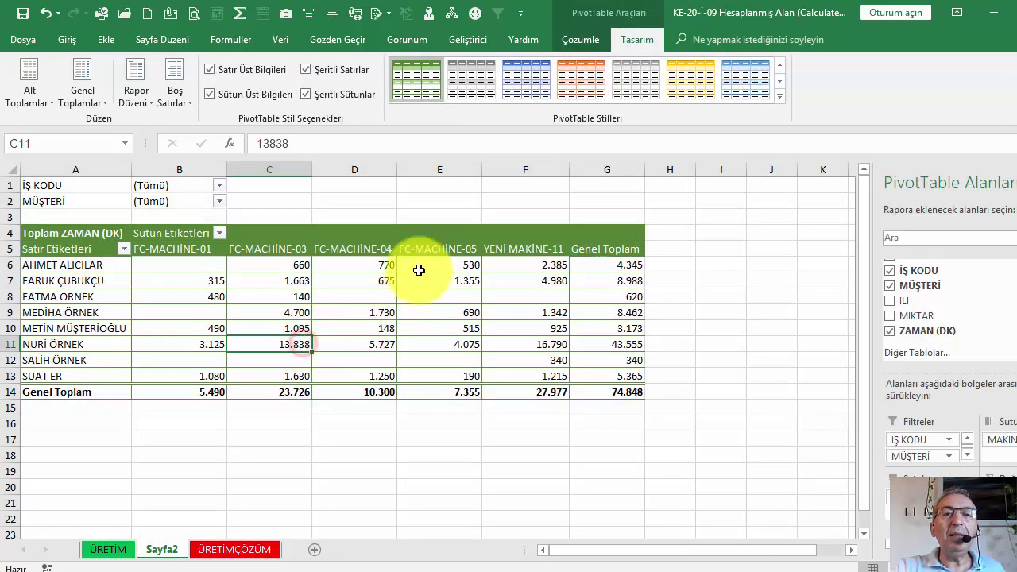
Step: Choose Calculated Field from the Çözümle tab's Fields, Items & Sets menu
{"action": "left_click", "coordinate": [581, 40]}
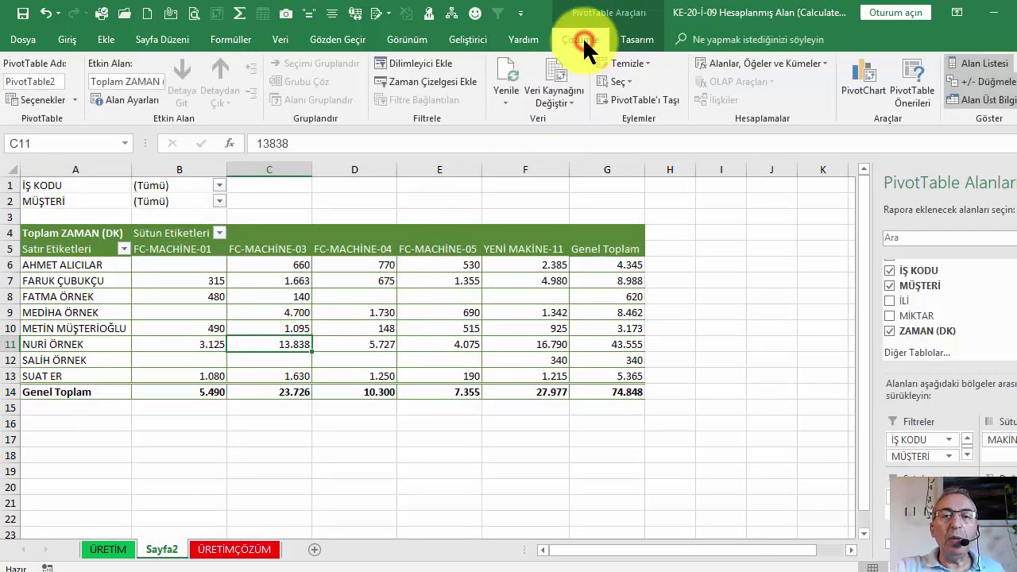
{"action": "left_click", "coordinate": [772, 62]}
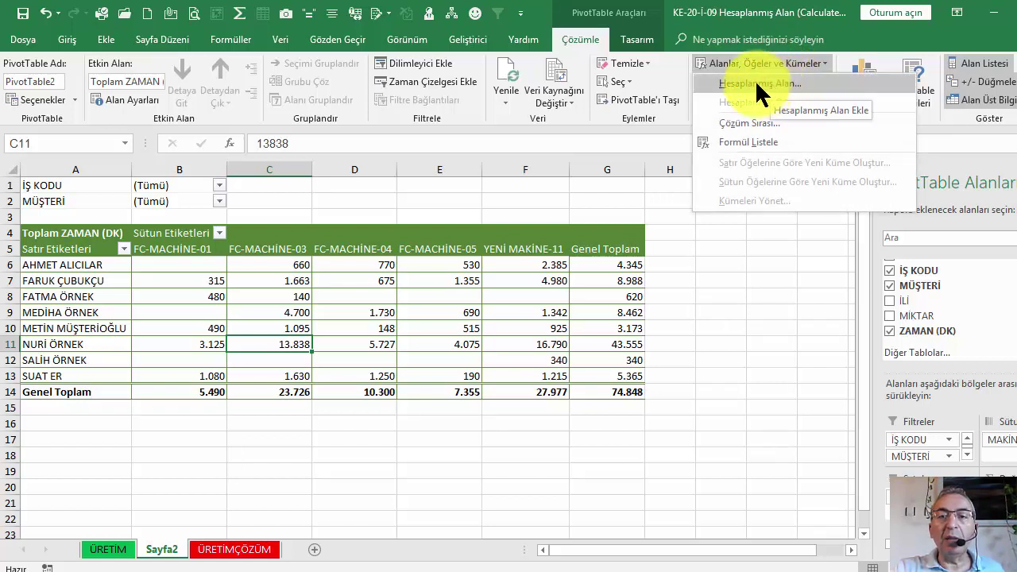
{"action": "left_click", "coordinate": [754, 83]}
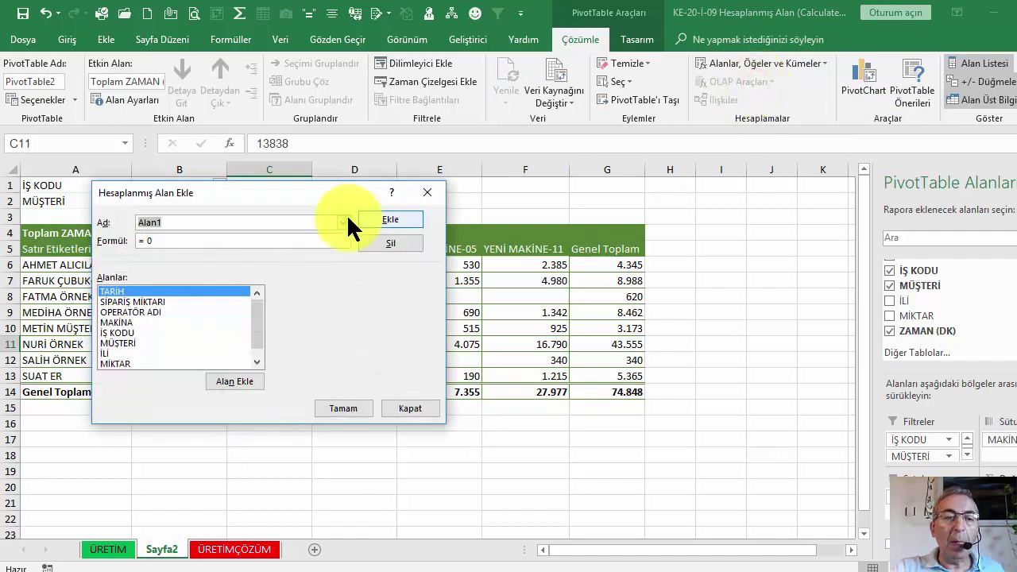
Step: Create calculated field SAAT with formula ='ZAMAN (DK)'/60 and add it to the pivot
{"action": "left_click_drag", "start_coordinate": [266, 196], "coordinate": [560, 274]}
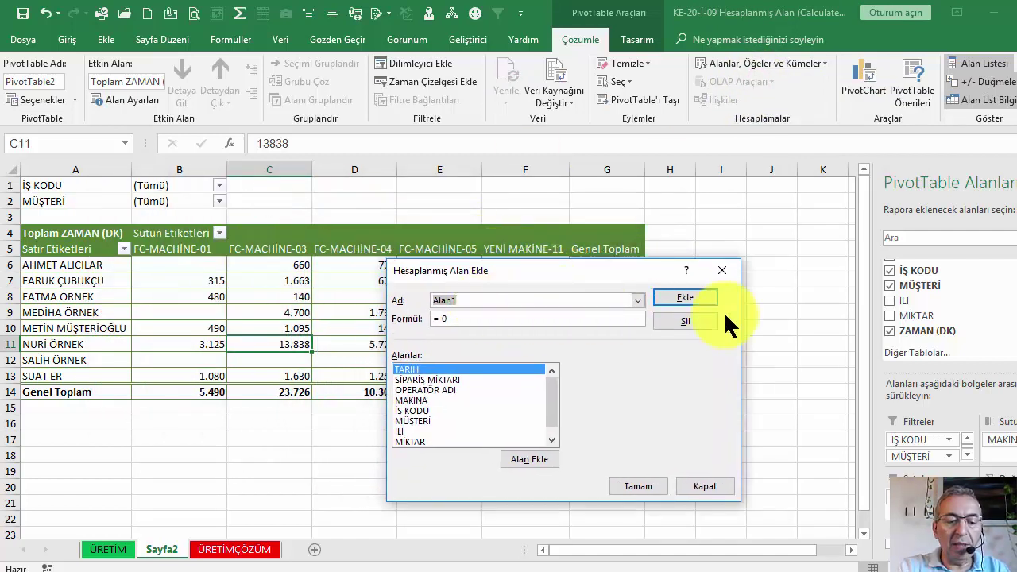
{"action": "type", "text": "SAAT"}
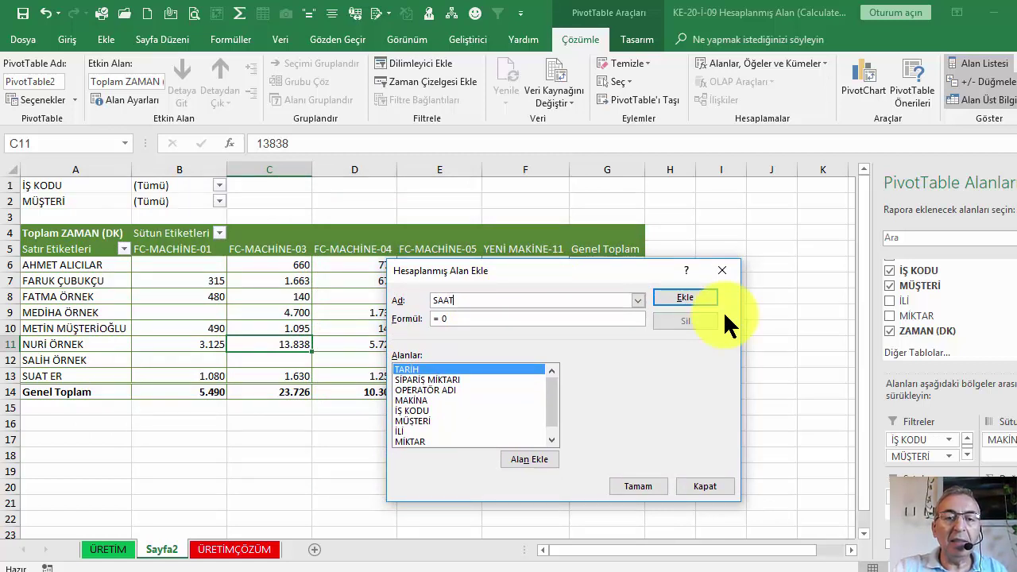
{"action": "left_click", "coordinate": [459, 321]}
{"action": "key", "text": "BackSpace"}
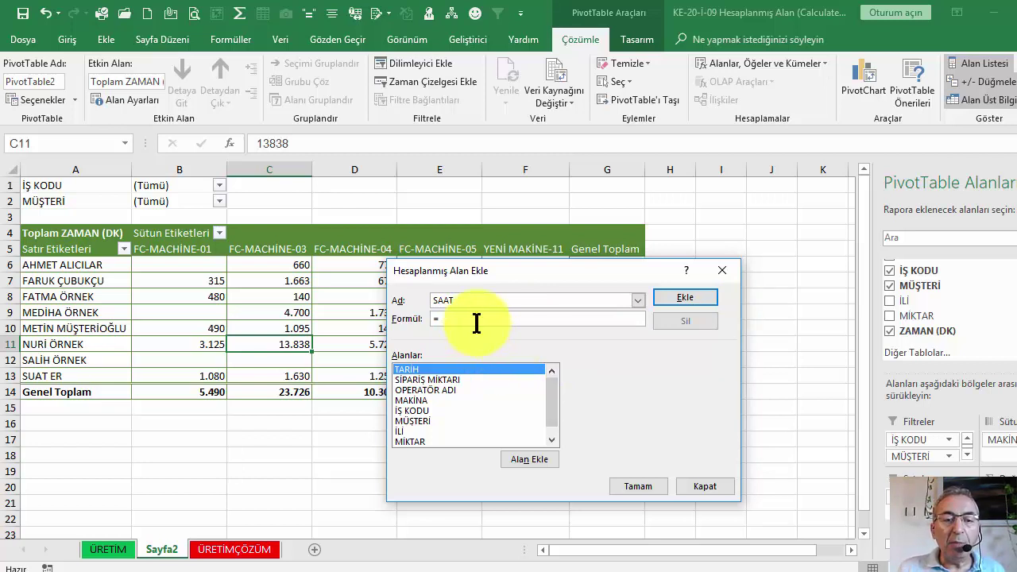
{"action": "left_click_drag", "start_coordinate": [549, 389], "coordinate": [545, 430]}
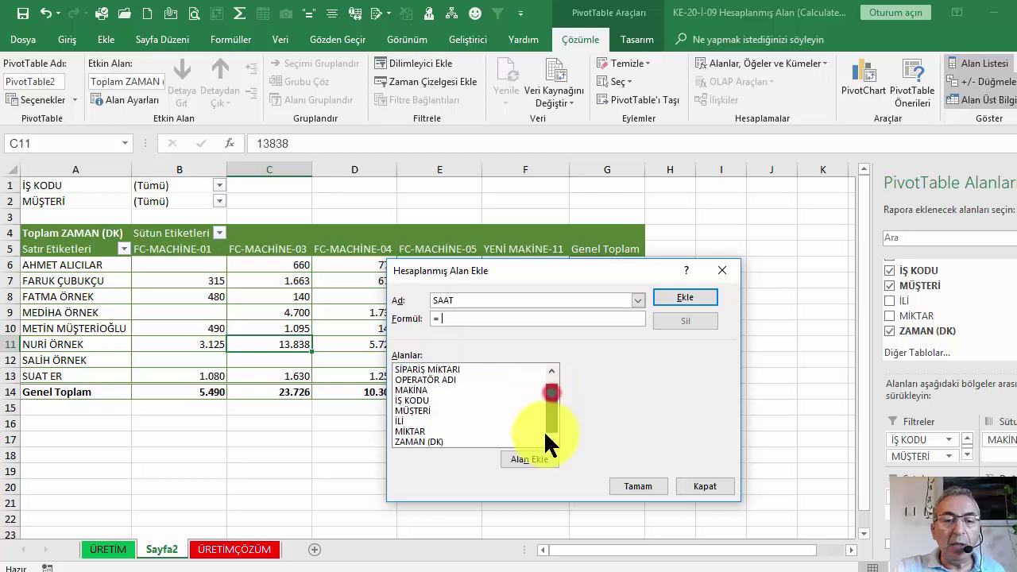
{"action": "double_click", "coordinate": [415, 438]}
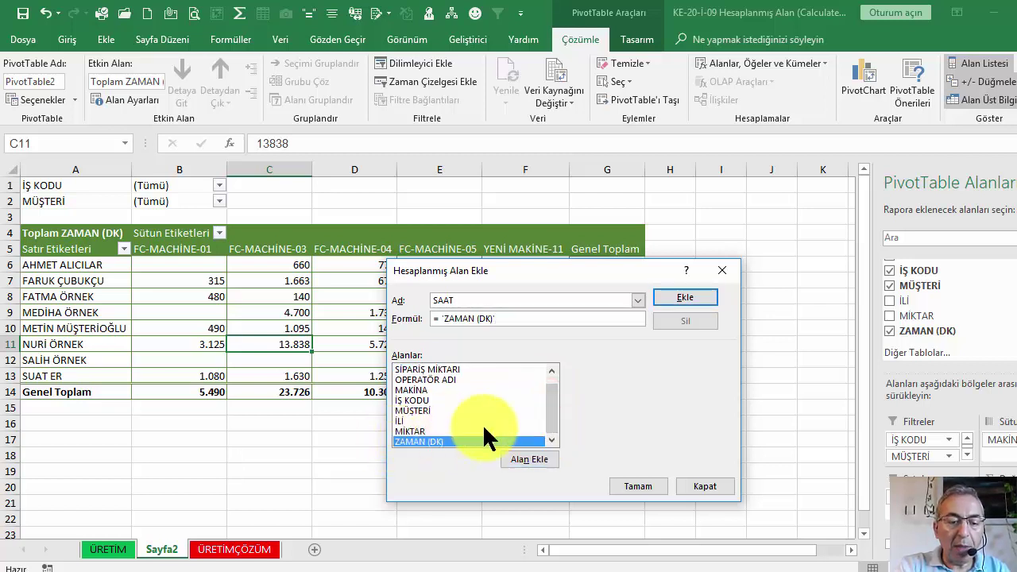
{"action": "type", "text": "/"}
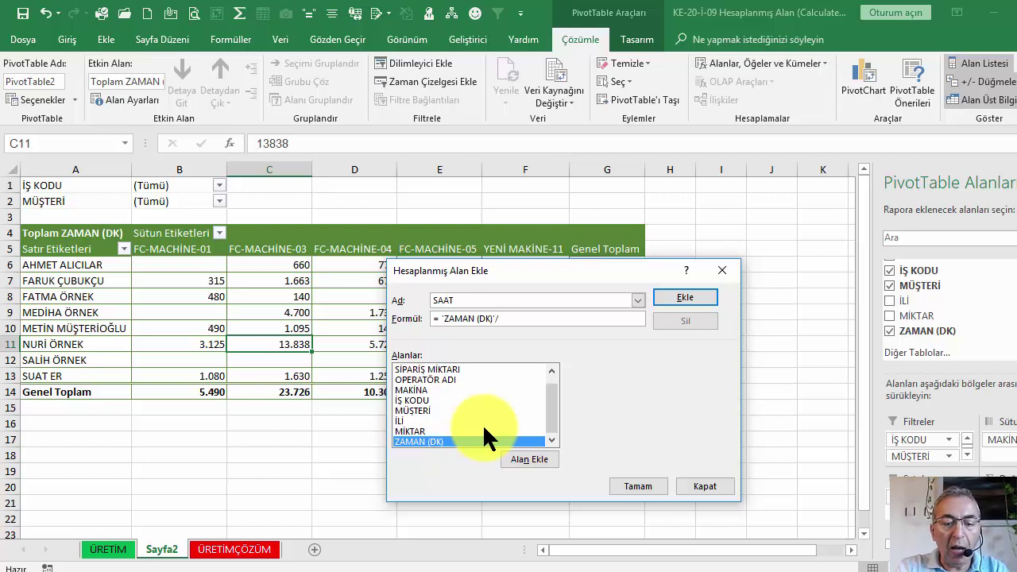
{"action": "type", "text": "60"}
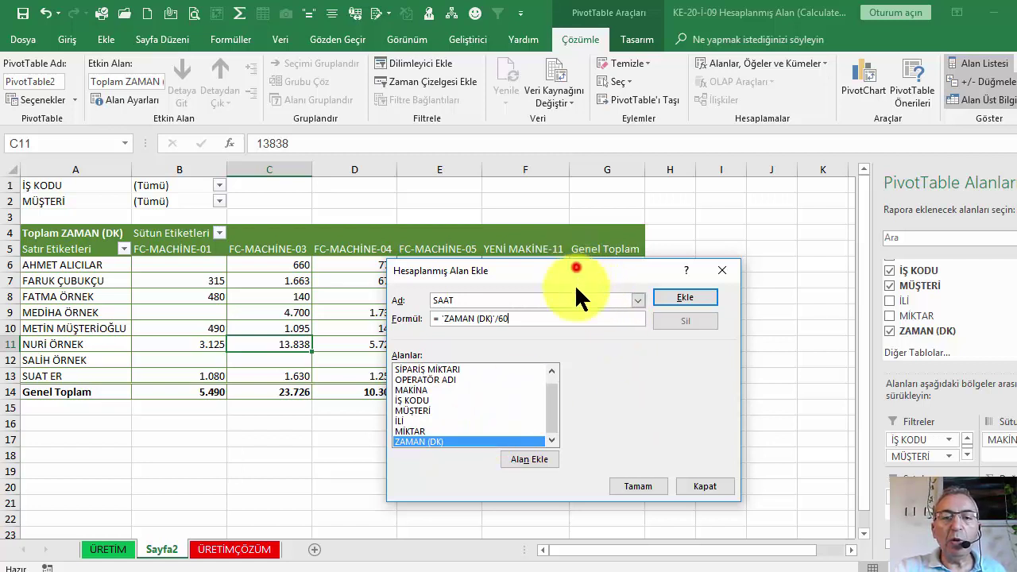
{"action": "left_click_drag", "start_coordinate": [576, 289], "coordinate": [599, 260]}
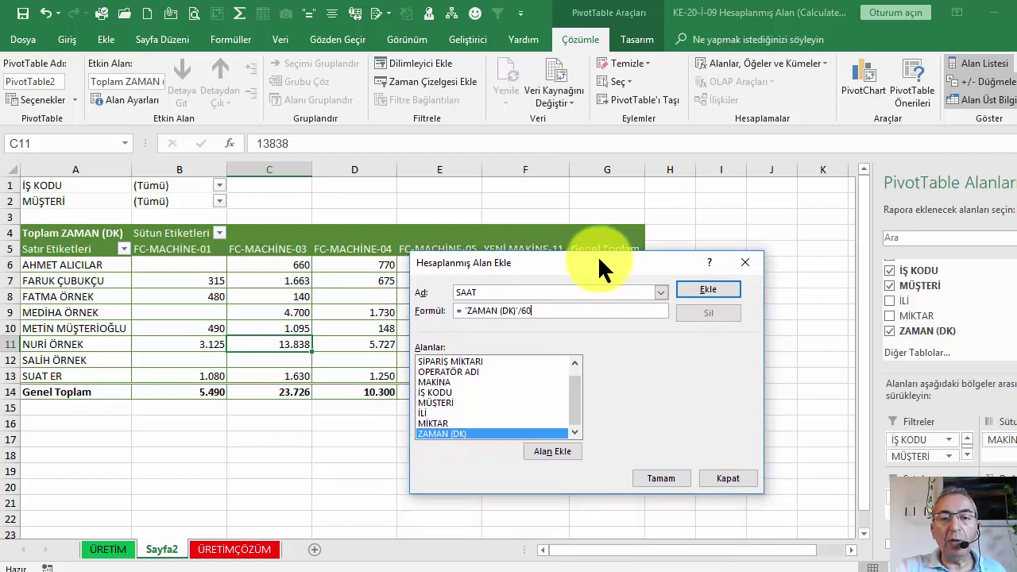
{"action": "left_click", "coordinate": [662, 479]}
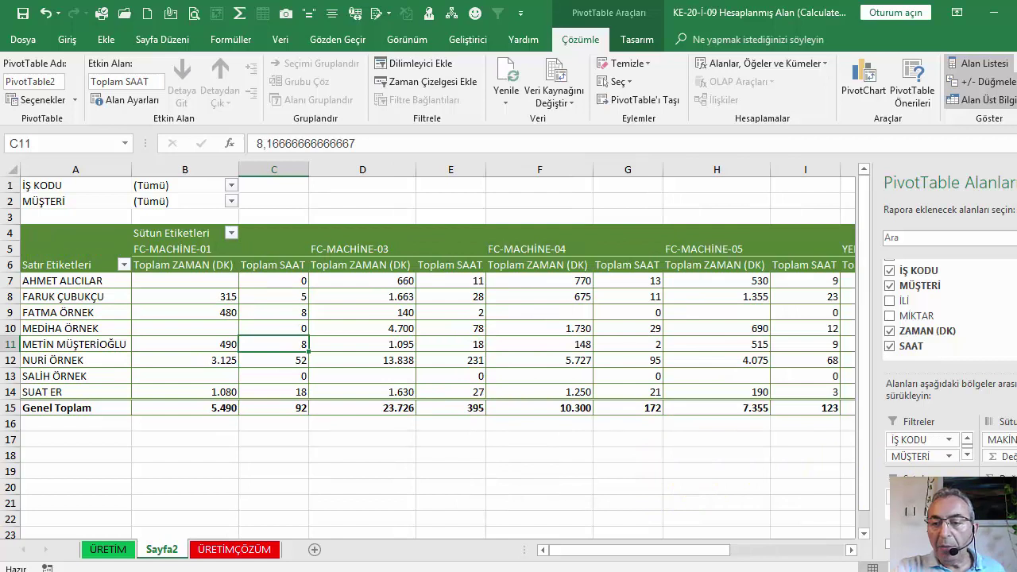
Step: Drop ZAMAN (DK) from the values, leaving Toplam SAAT hours (total 1.247), and reopen Calculated Field
{"action": "scroll", "coordinate": [975, 352], "scroll_direction": "down", "scroll_amount": 1}
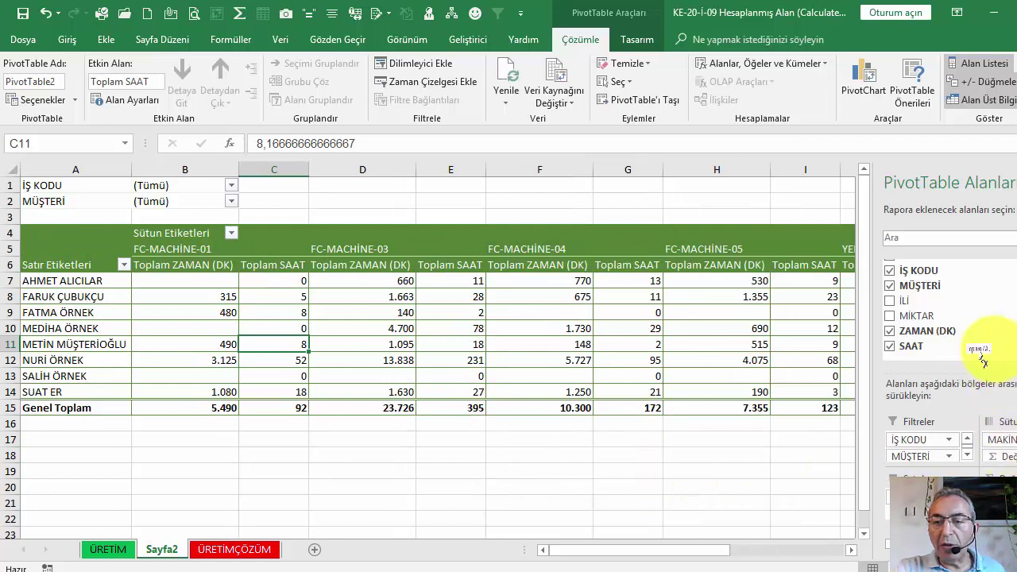
{"action": "left_click", "coordinate": [976, 318]}
{"action": "left_click", "coordinate": [602, 330]}
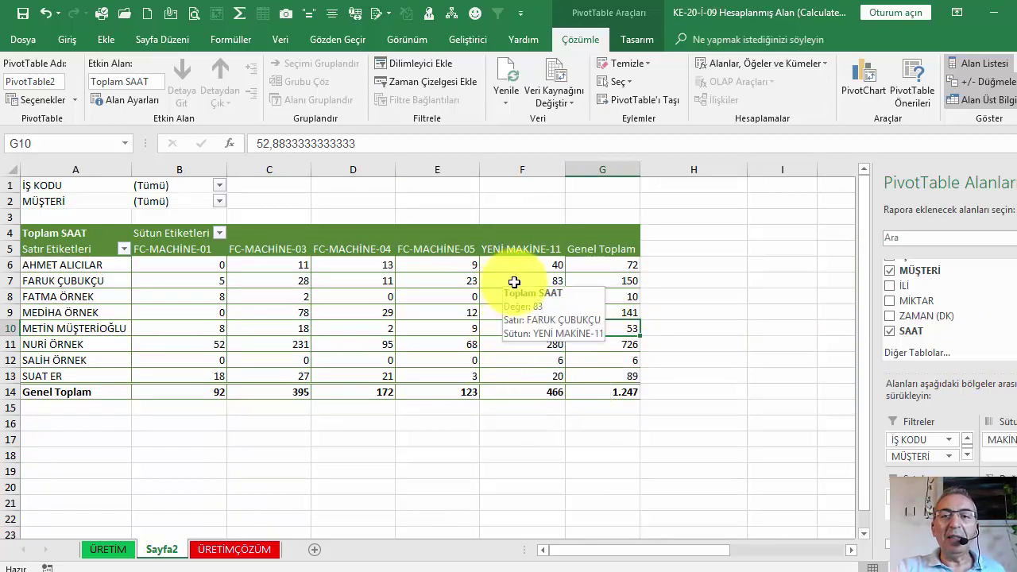
{"action": "left_click", "coordinate": [735, 63]}
{"action": "left_click", "coordinate": [750, 83]}
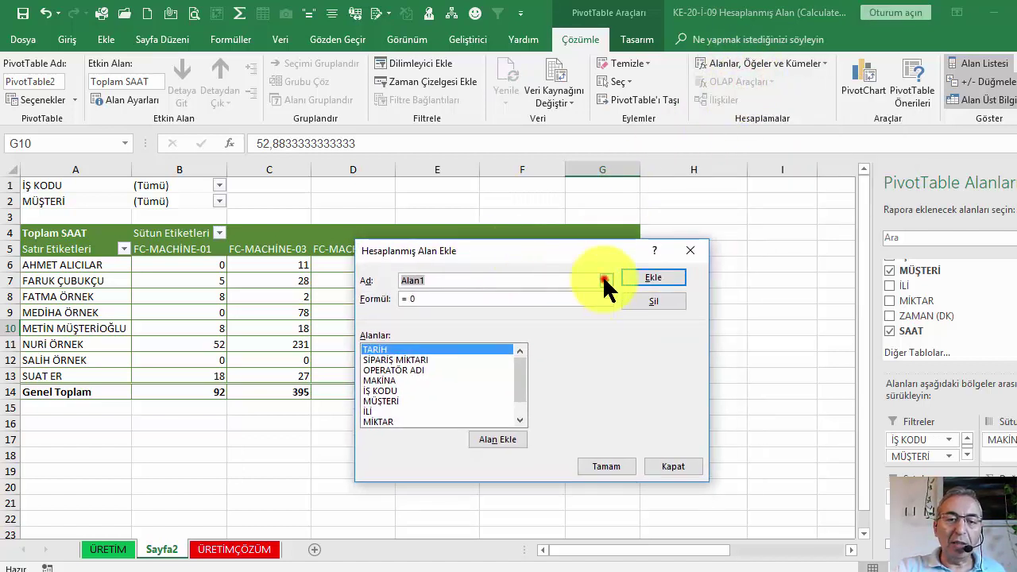
Step: Show SAAT's formula ='ZAMAN (DK)'/60 from the Name list, then close the dialog
{"action": "left_click", "coordinate": [606, 280]}
{"action": "left_click", "coordinate": [466, 289]}
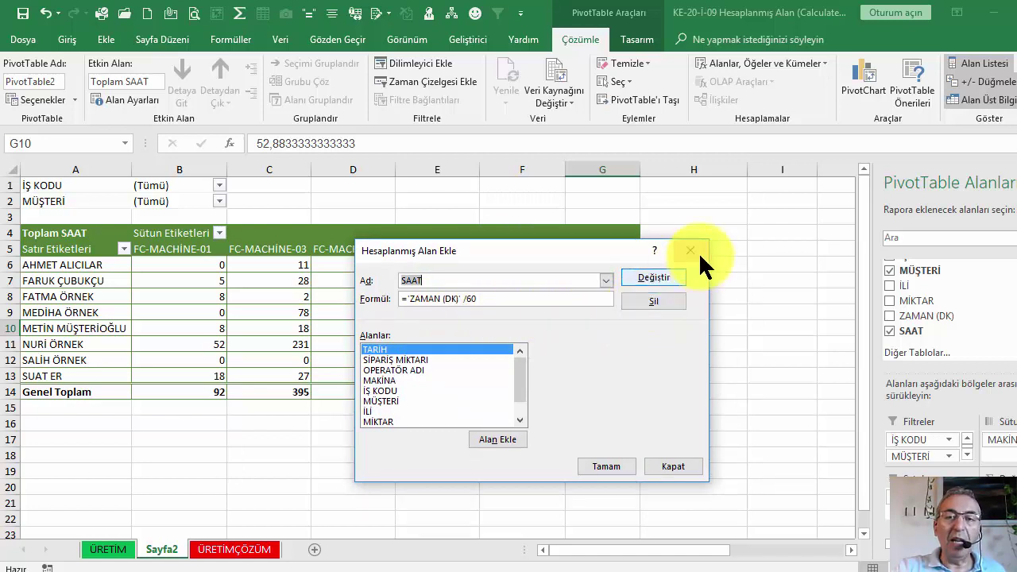
{"action": "left_click", "coordinate": [667, 460]}
{"action": "left_click", "coordinate": [779, 62]}
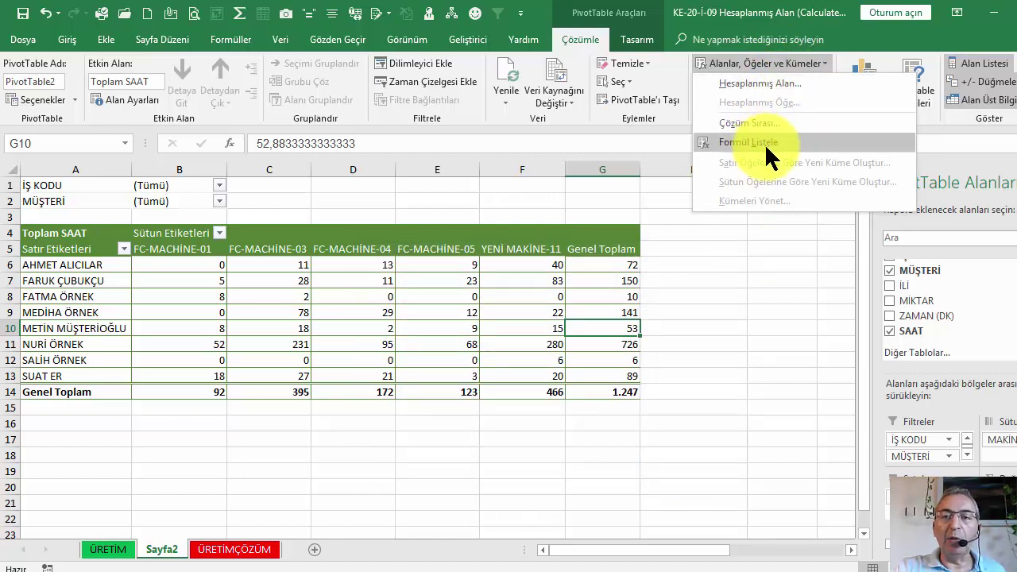
Step: Dismiss the calculations menu and check individual operators' SAAT hours on YENİ MAKİNE-11
{"action": "left_click", "coordinate": [516, 268]}
{"action": "left_click", "coordinate": [510, 263]}
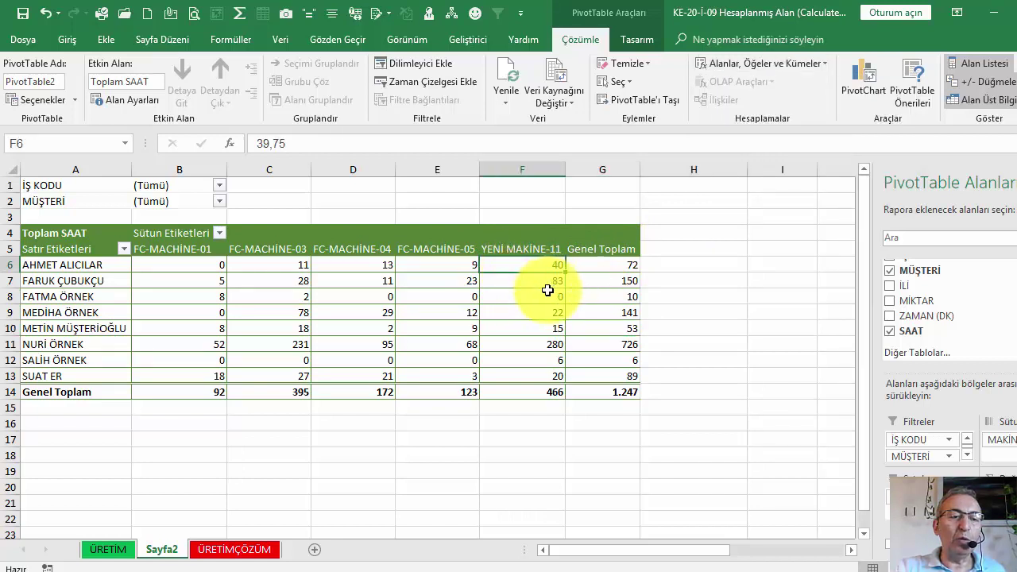
{"action": "mouse_move", "coordinate": [547, 290]}
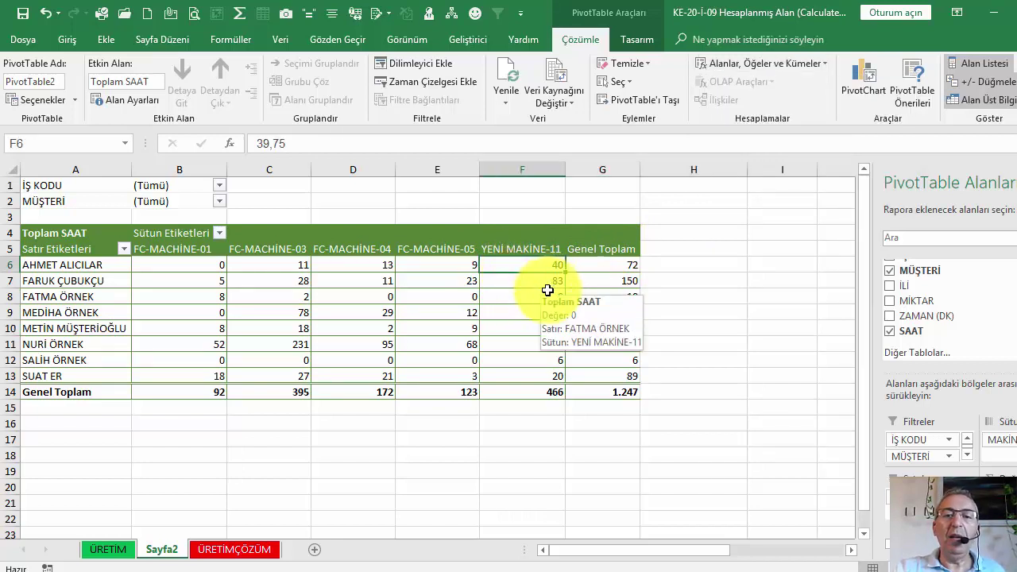
{"action": "mouse_move", "coordinate": [504, 331]}
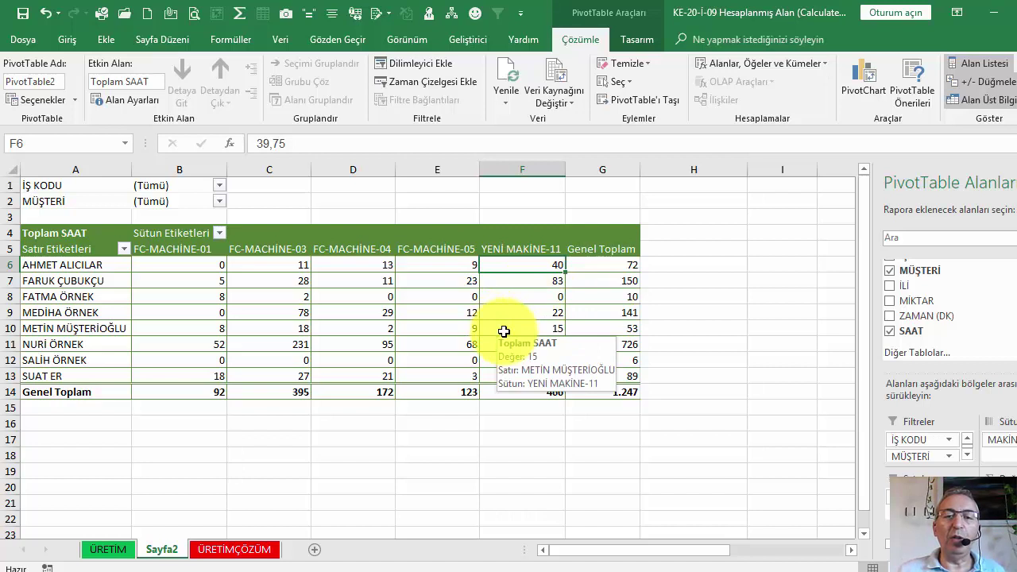